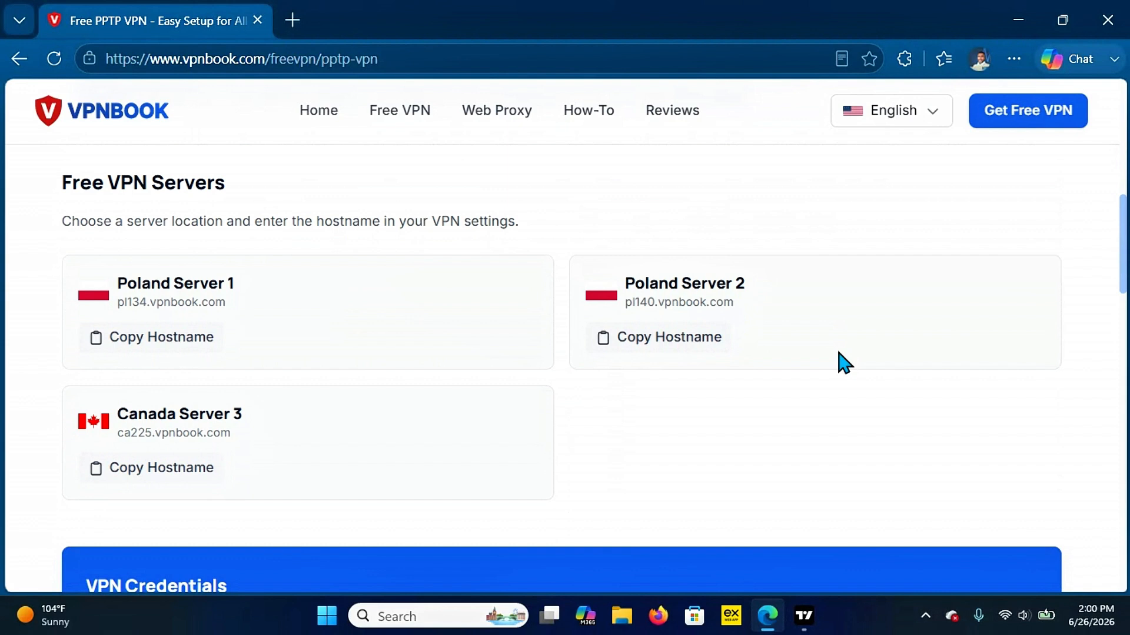
Switch to Windows Settings and start adding a new VPN connection in the network settings.
scroll(844, 361, "down", 3)
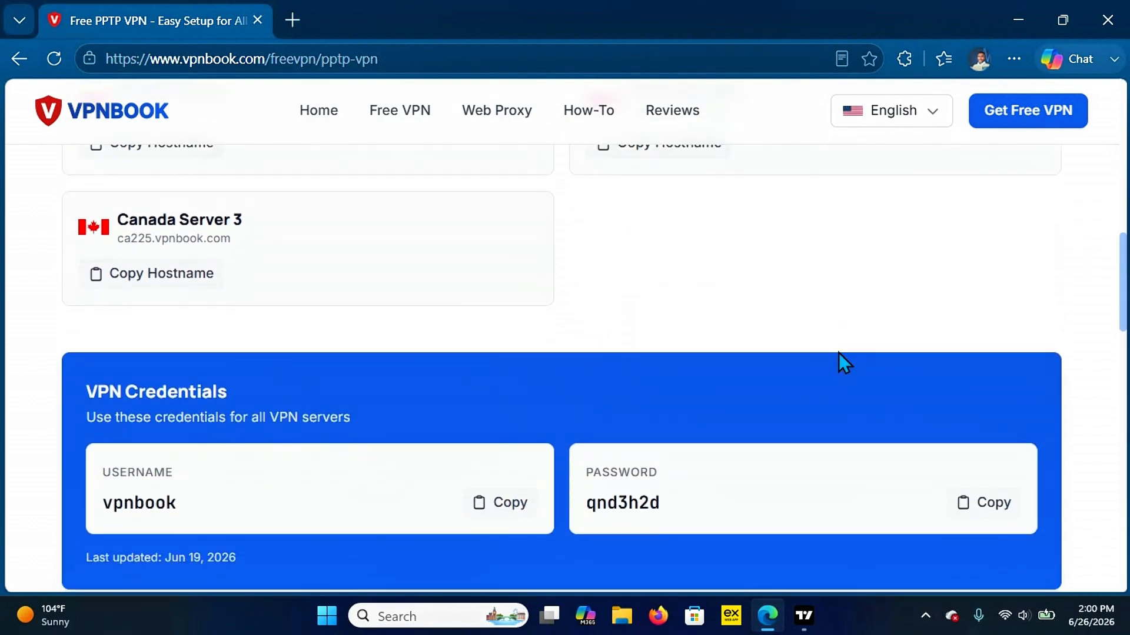
scroll(839, 353, "up", 1)
scroll(845, 362, "up", 1)
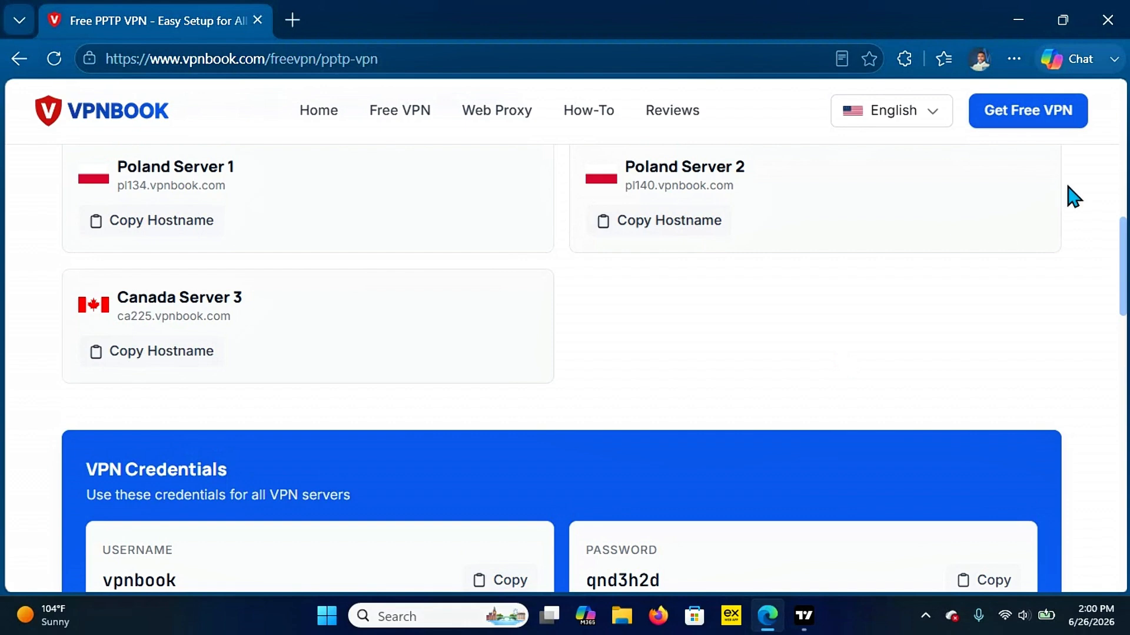
left_click(1018, 21)
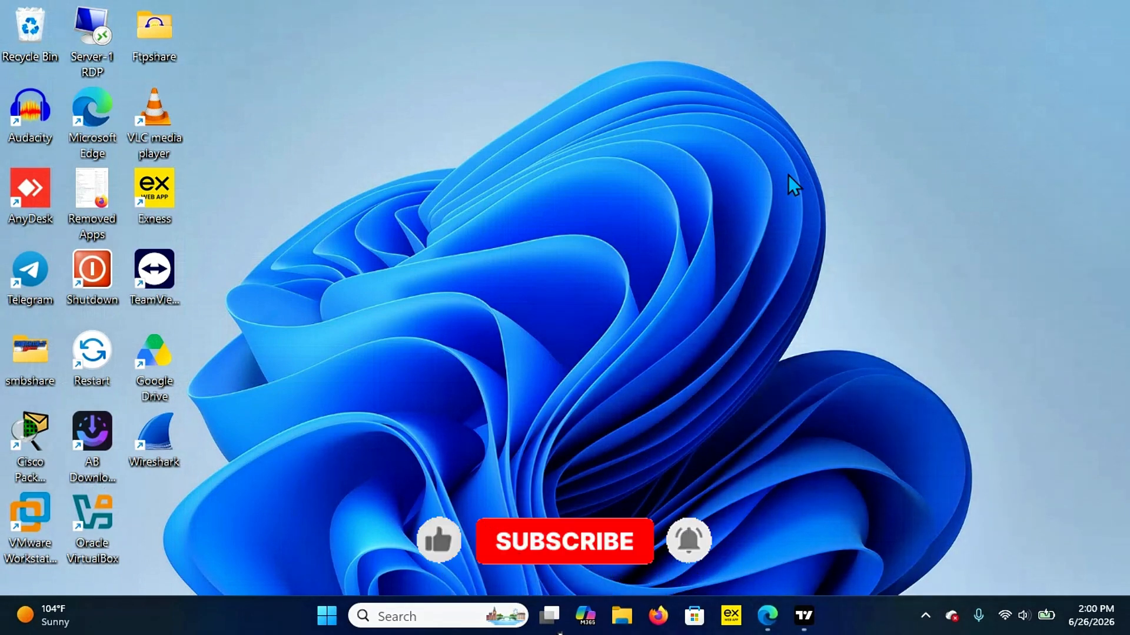
key("super+i")
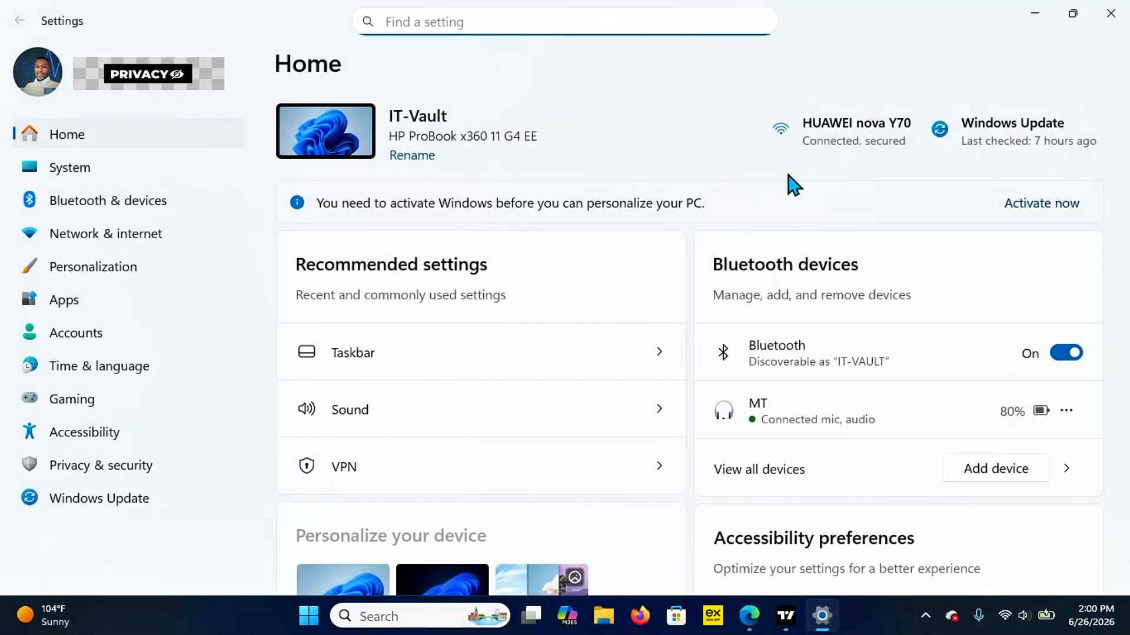
left_click(100, 238)
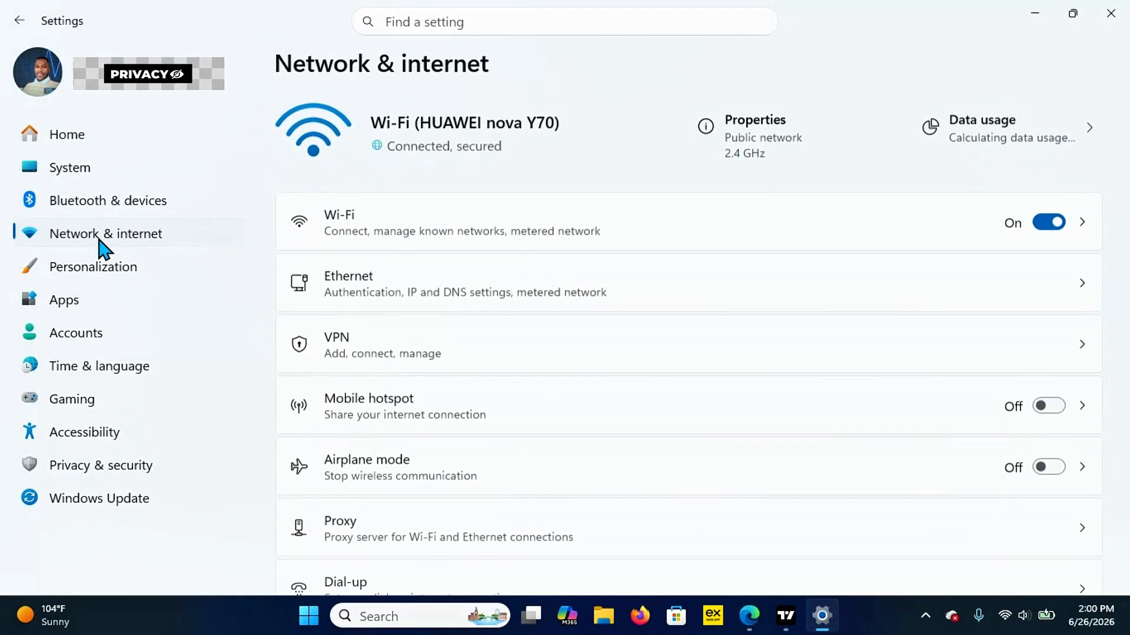
left_click(475, 352)
left_click(1057, 127)
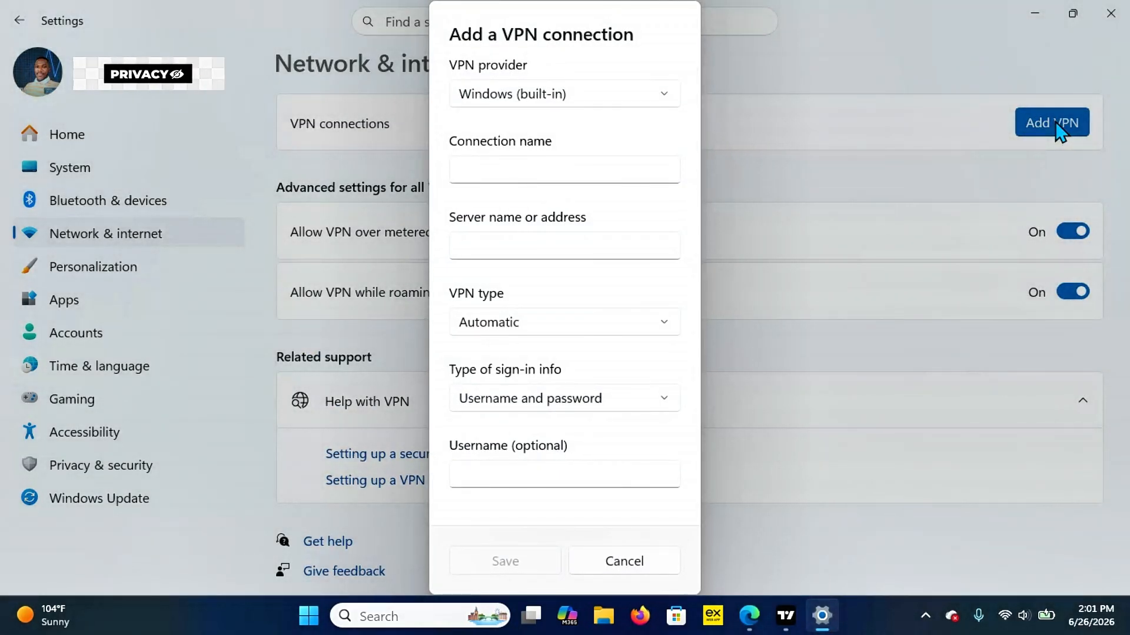
Keep Windows (built-in) as the VPN provider and name the connection vpnbook.
left_click(605, 100)
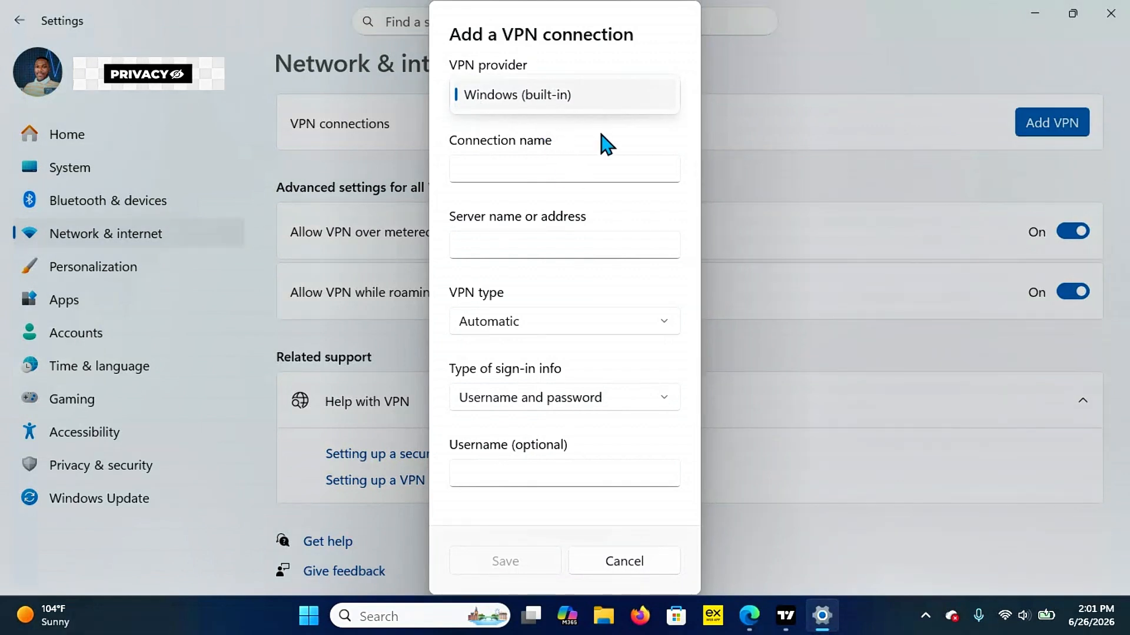
left_click(508, 167)
type("vpn")
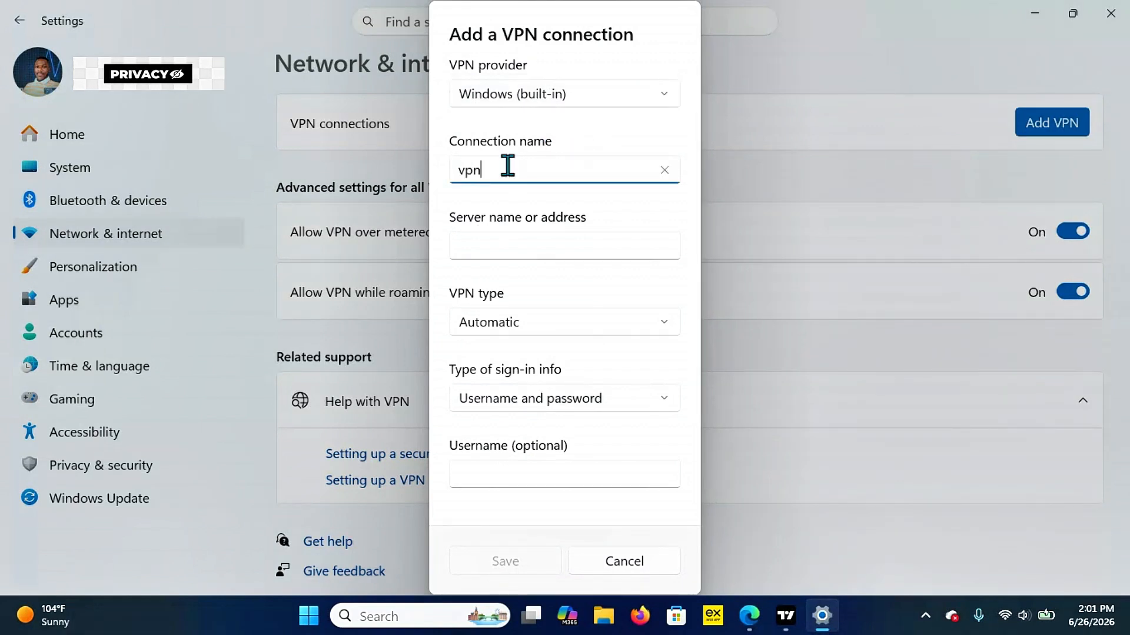
type("book")
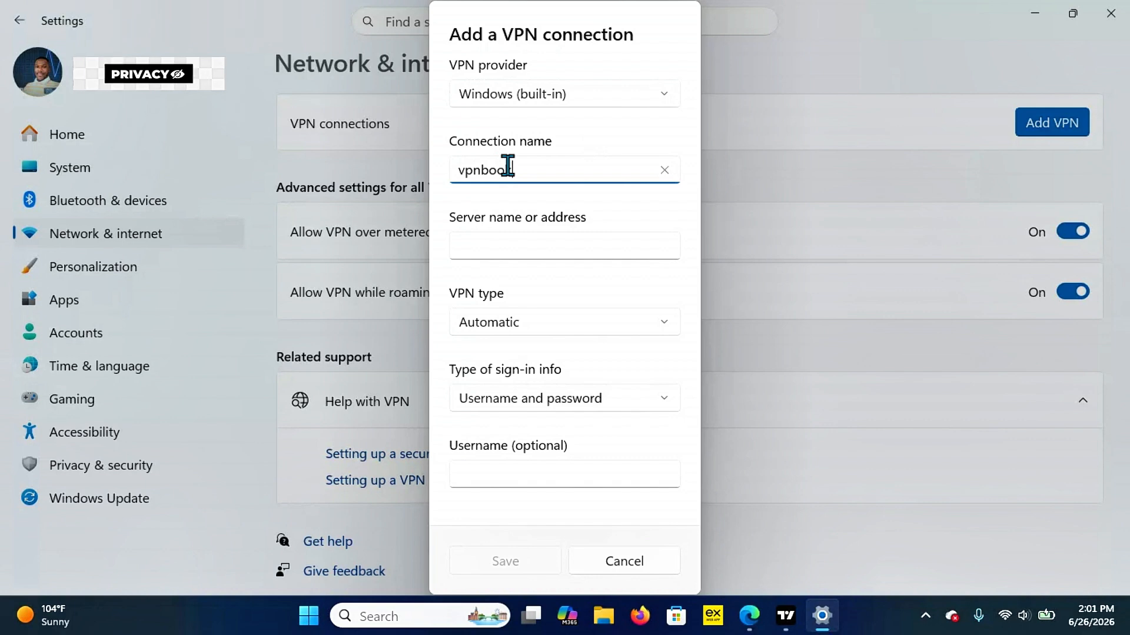
Copy the Canada Server 3 hostname, ca225.vpnbook.com, from the VPNBook page in Edge and enter it as the connection's server address.
left_click(519, 247)
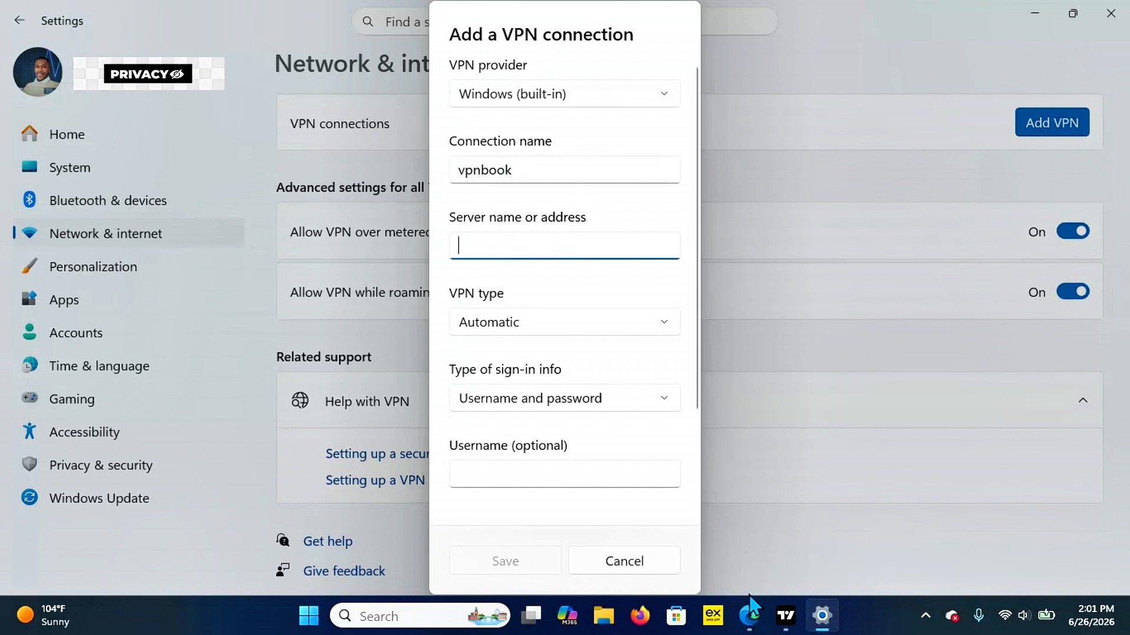
left_click(749, 616)
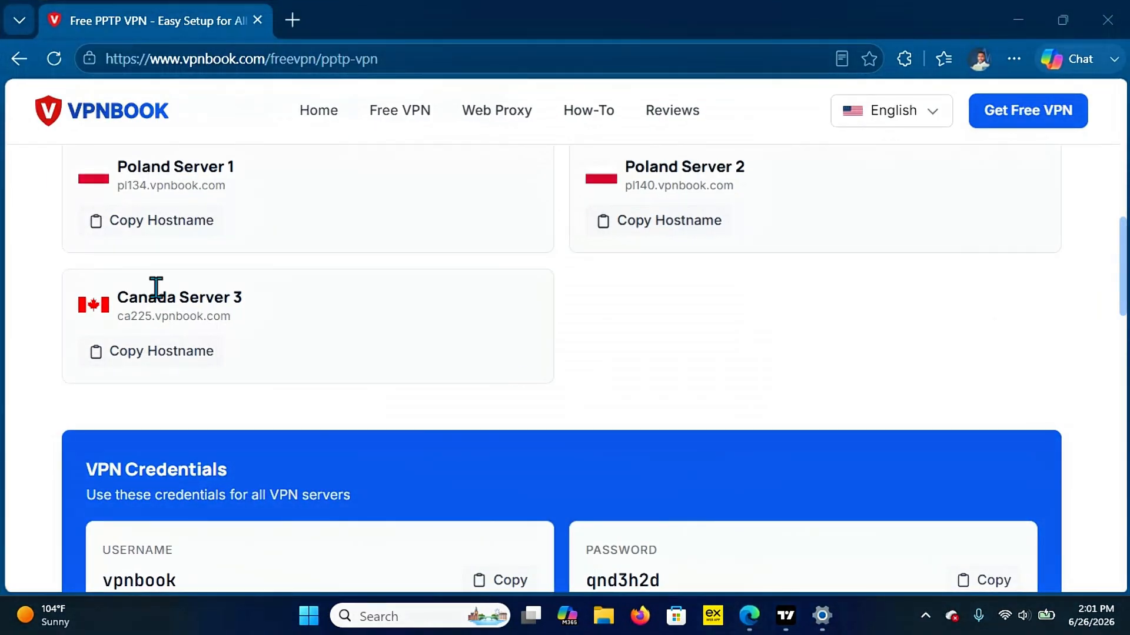
left_click(160, 364)
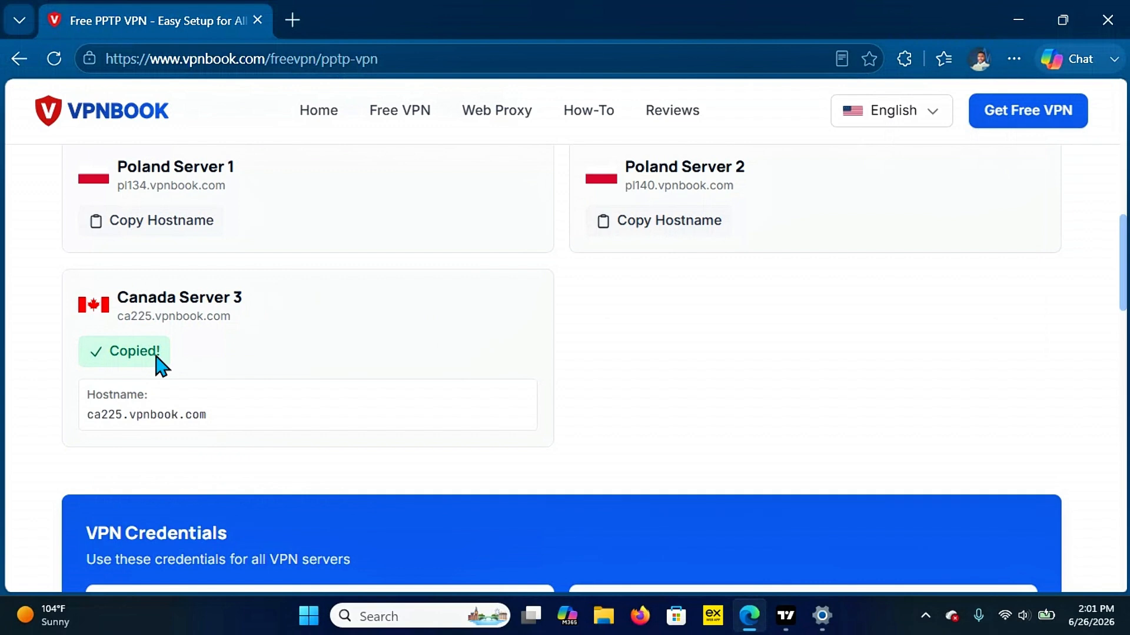
left_click(1018, 20)
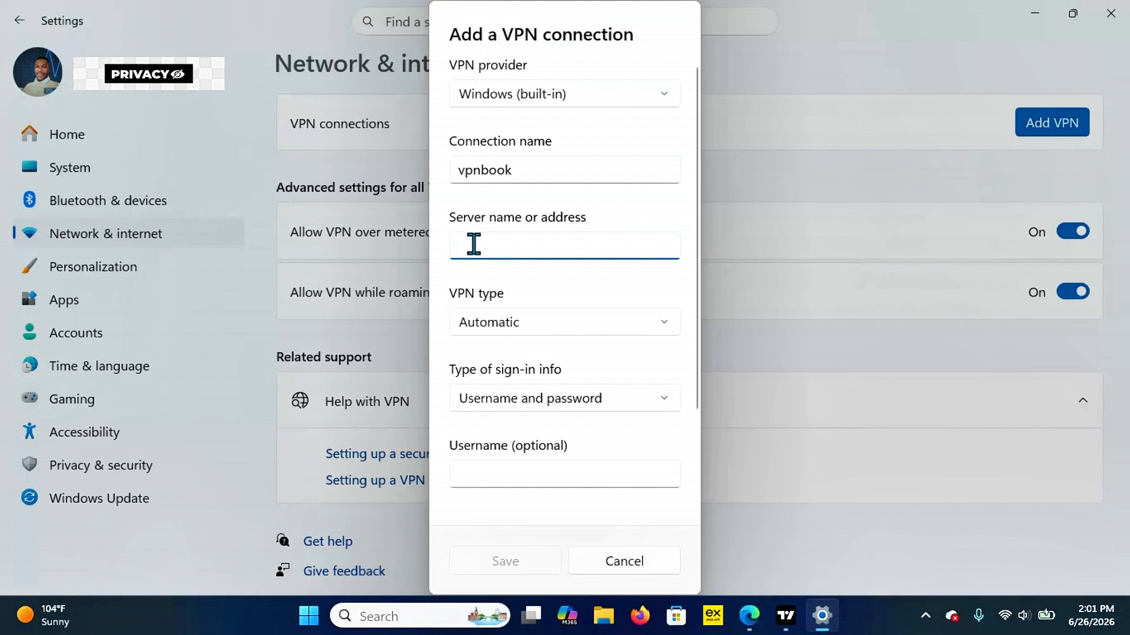
key("ctrl+v")
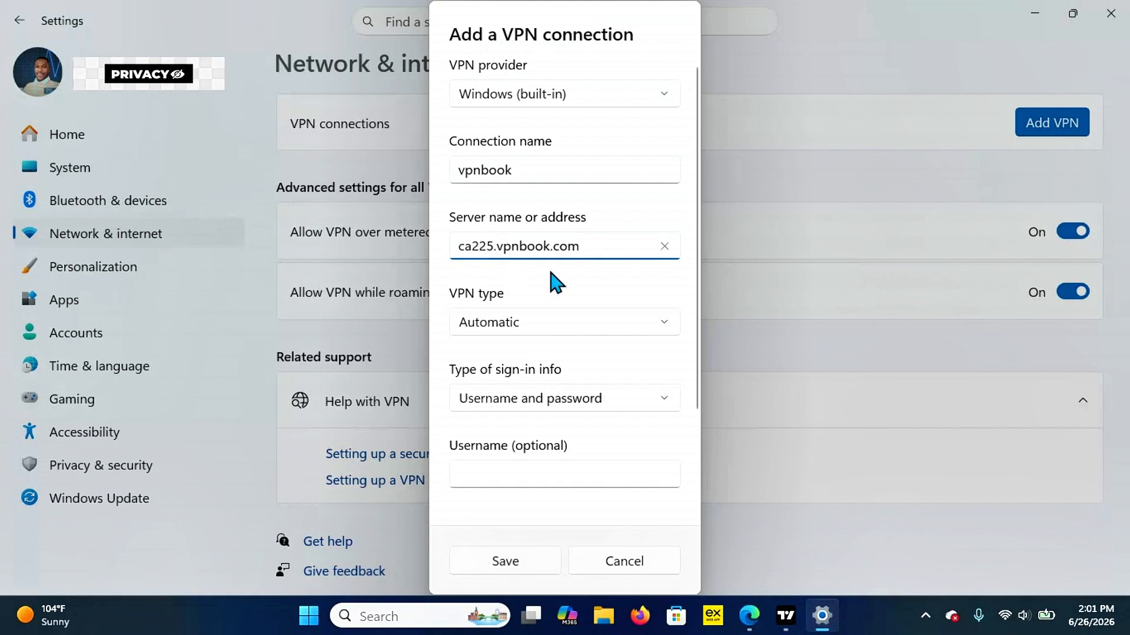
Set the VPN type to Point to Point Tunneling Protocol (PPTP) and the sign-in type to Username and password.
left_click(652, 335)
left_click(560, 490)
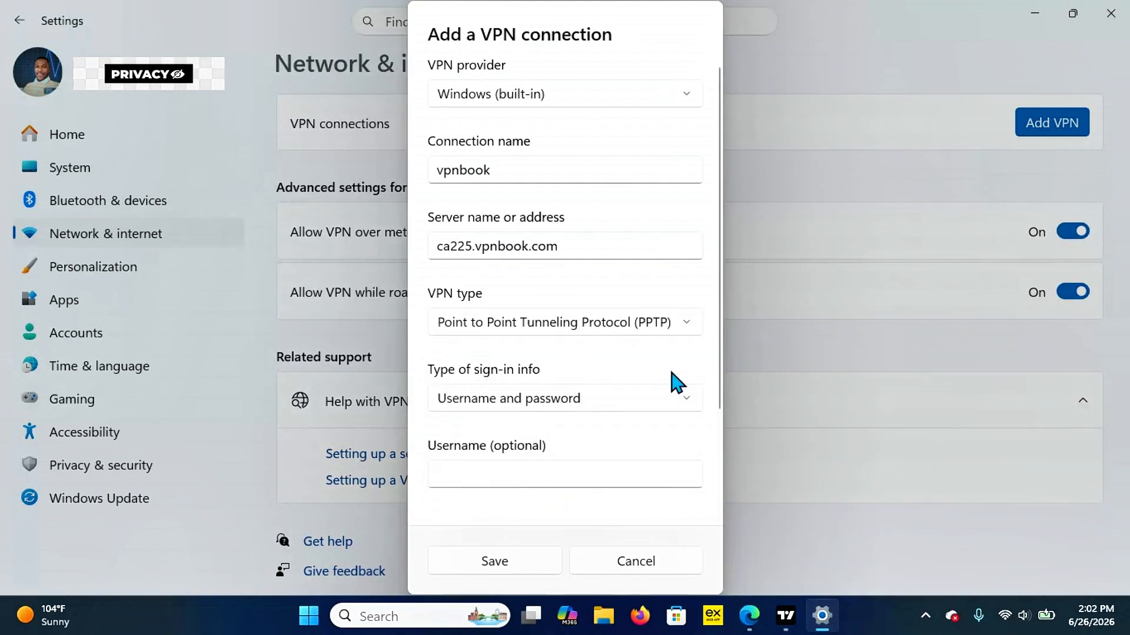
left_click(675, 404)
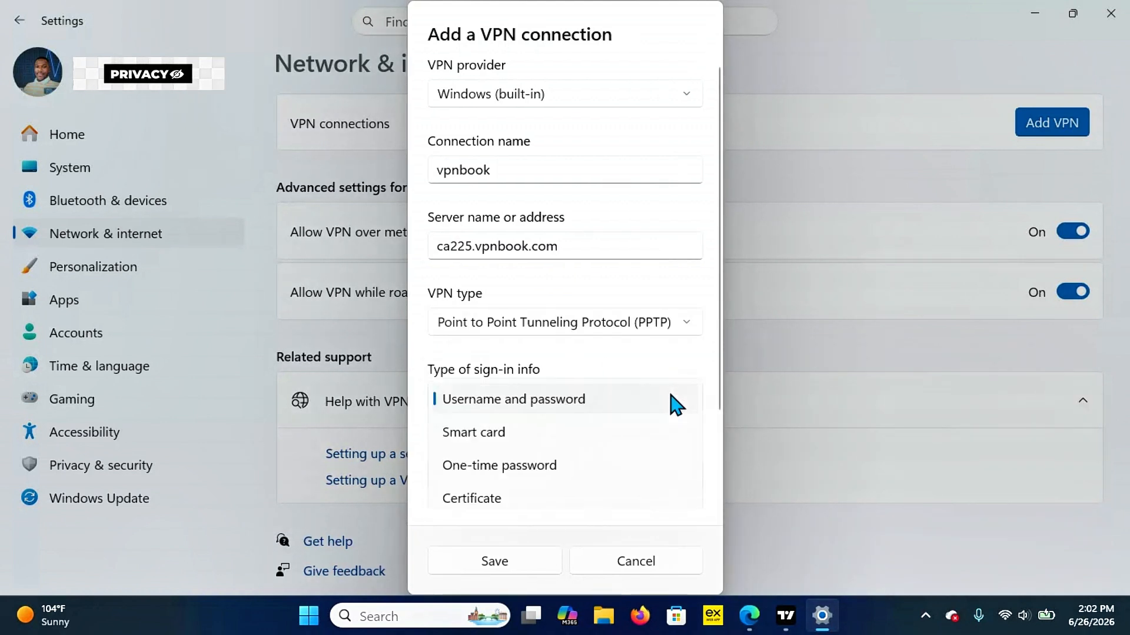
left_click(558, 406)
Copy the username vpnbook from the VPNBook credentials in Edge and enter it as the connection's username.
scroll(554, 402, "down", 3)
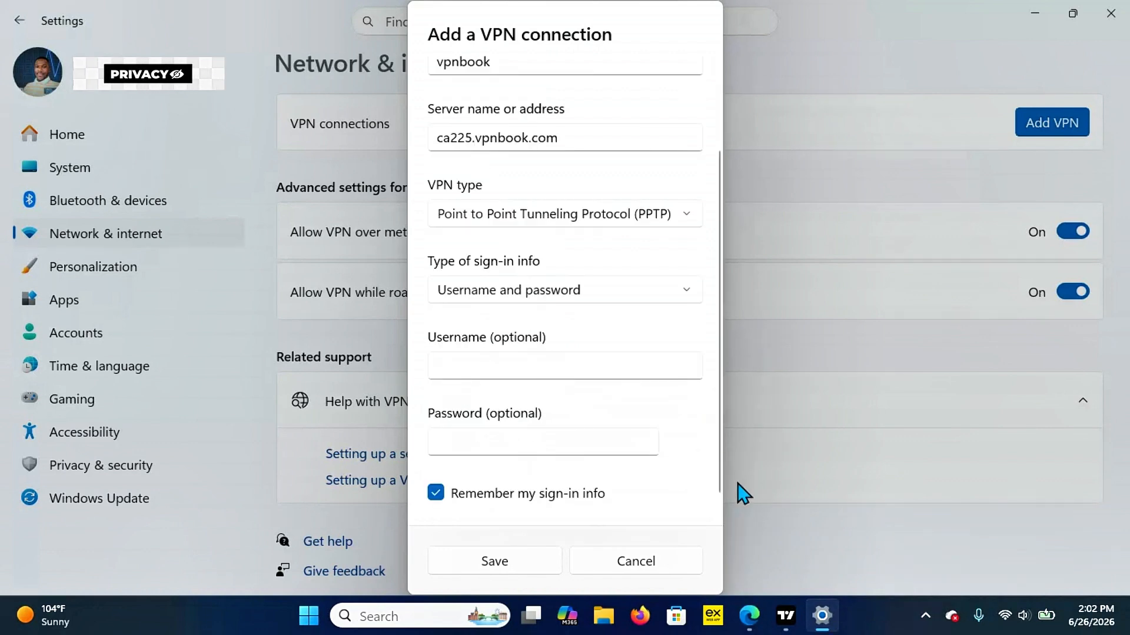
mouse_move(749, 616)
left_click(683, 574)
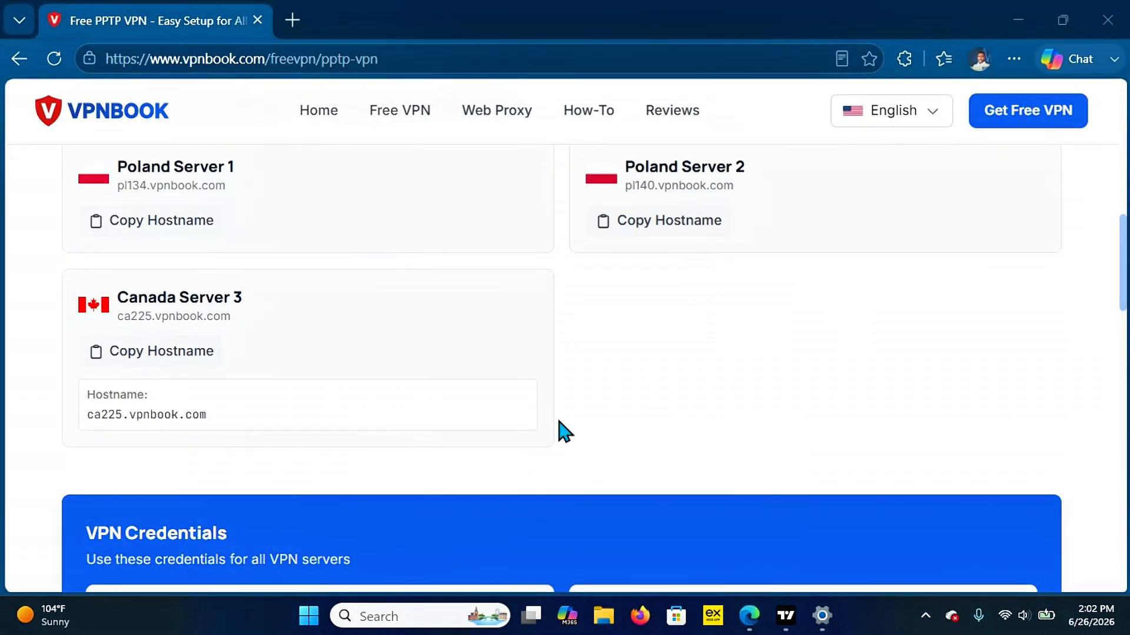
scroll(854, 423, "down", 4)
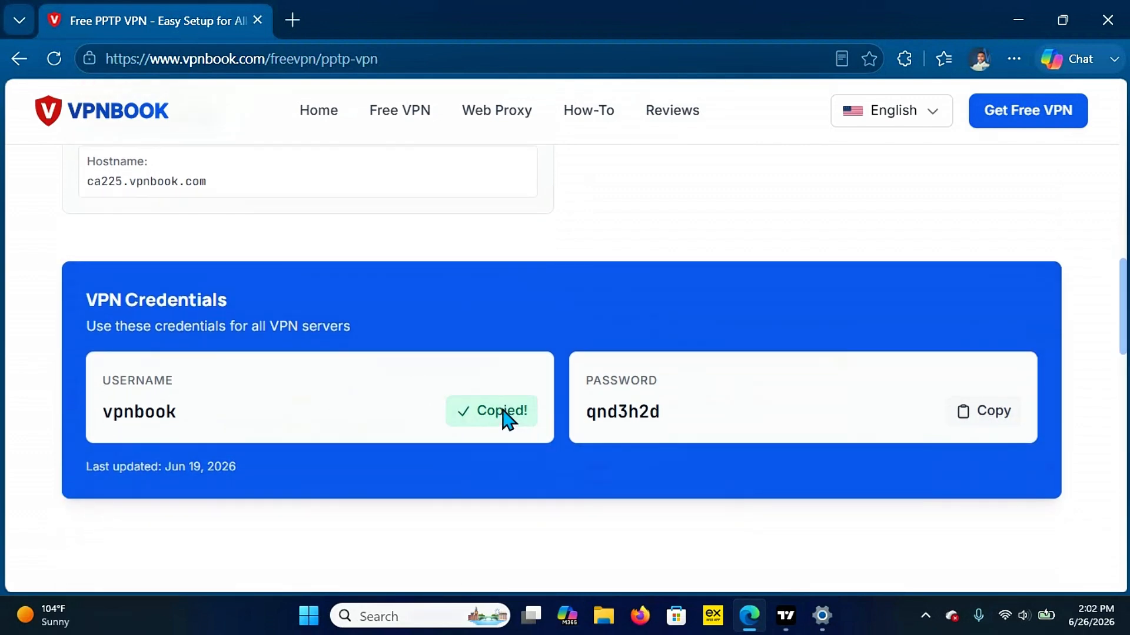
left_click(1017, 19)
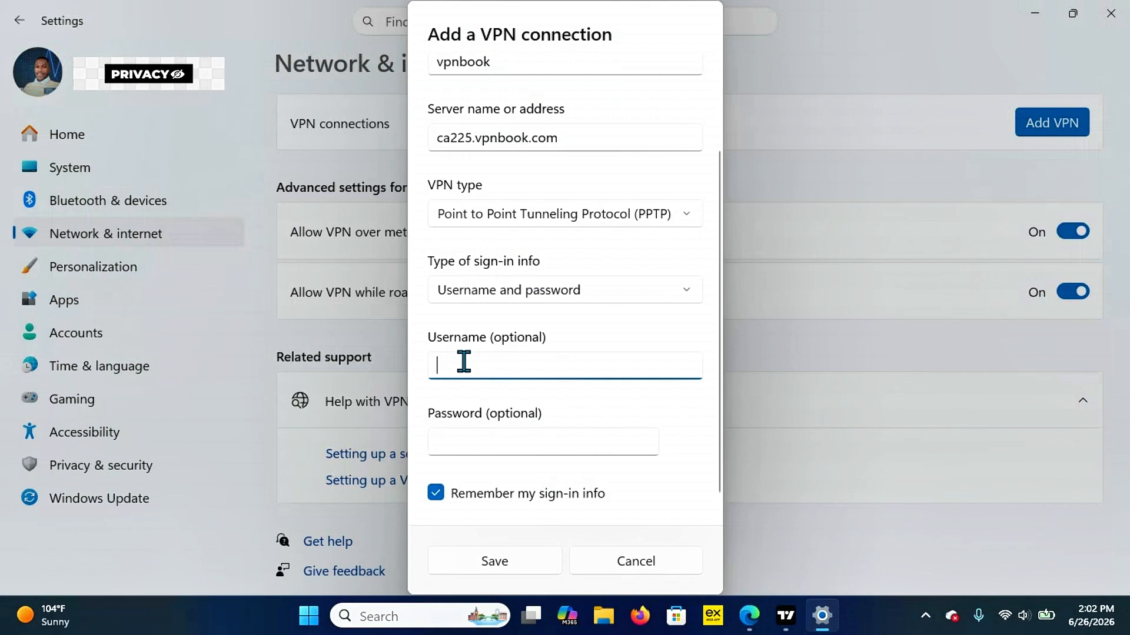
Copy the VPN password from the VPNBook credentials in Edge and enter it in the connection's password field.
left_click(484, 442)
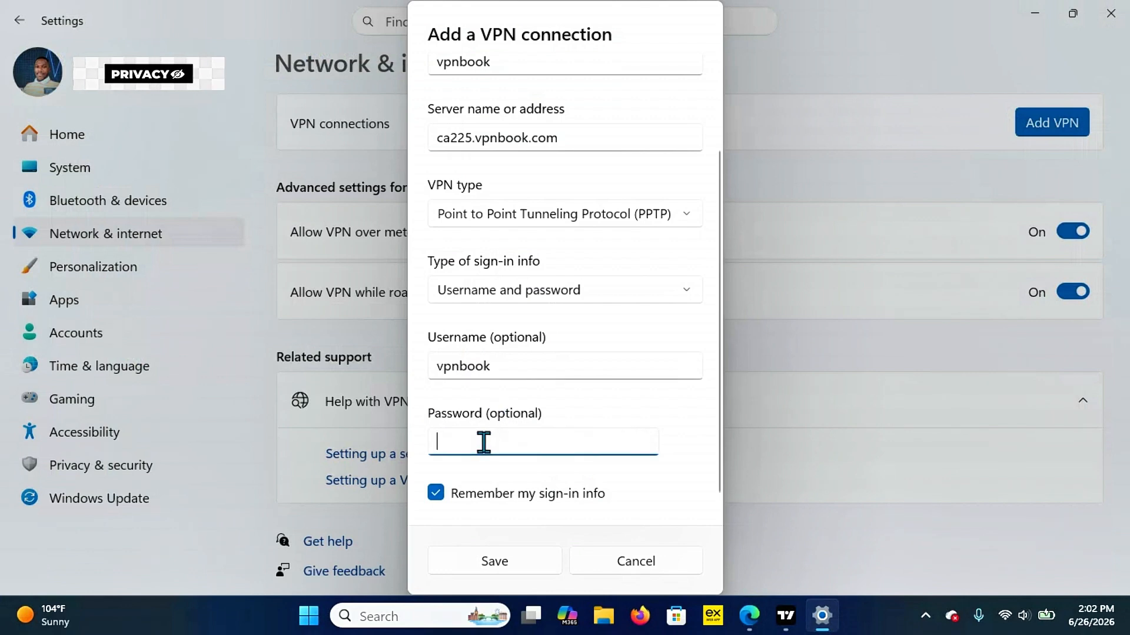
left_click(749, 615)
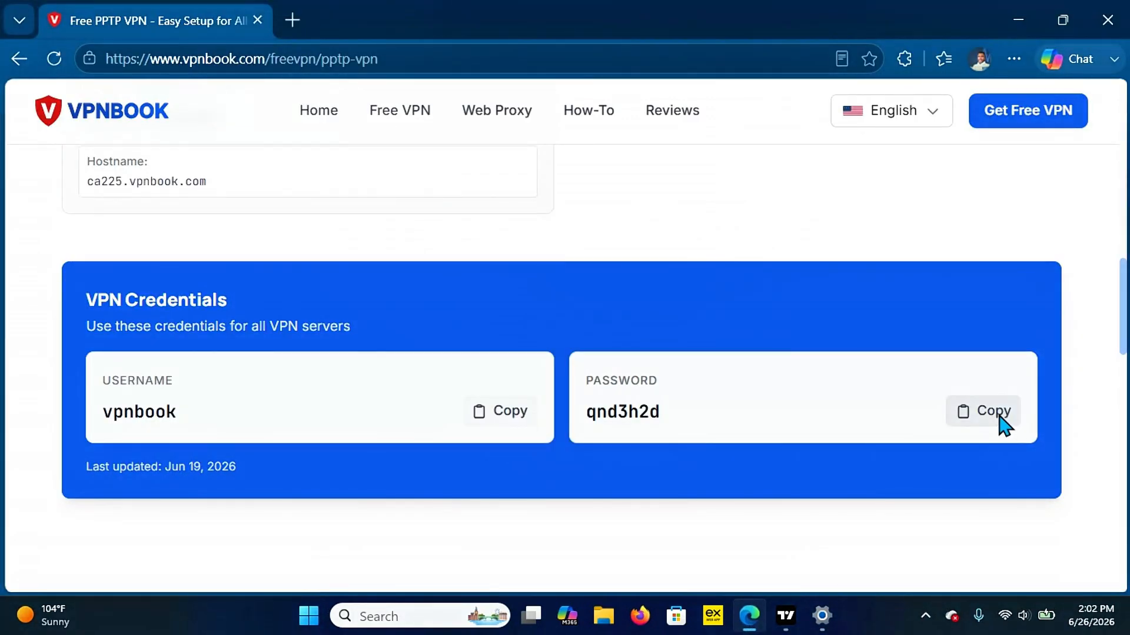
left_click(1022, 19)
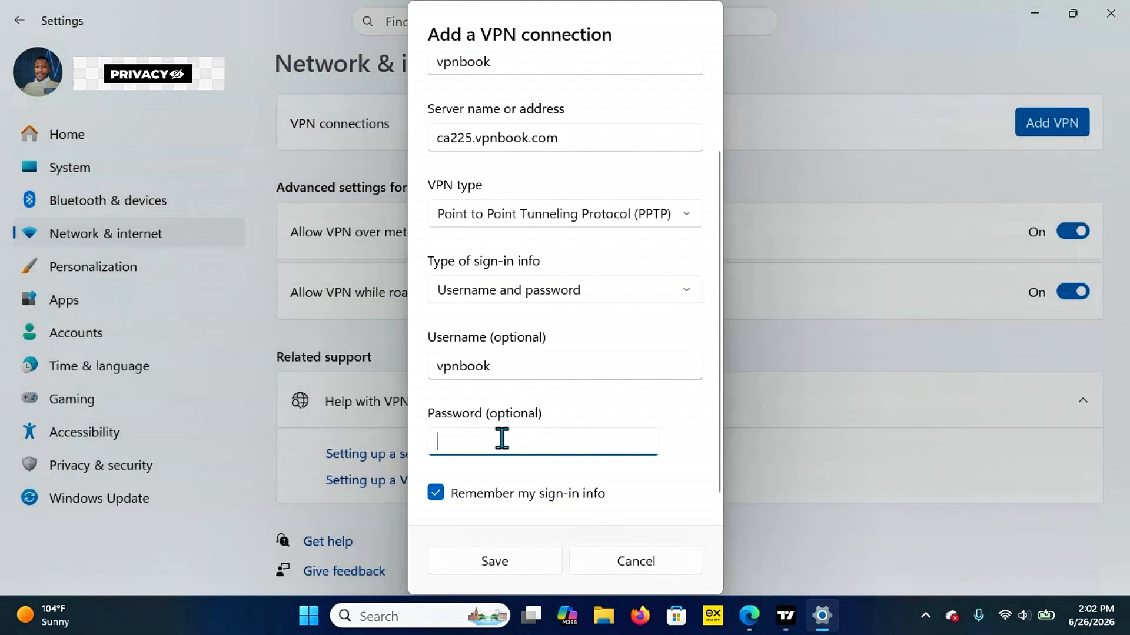
key("ctrl+v")
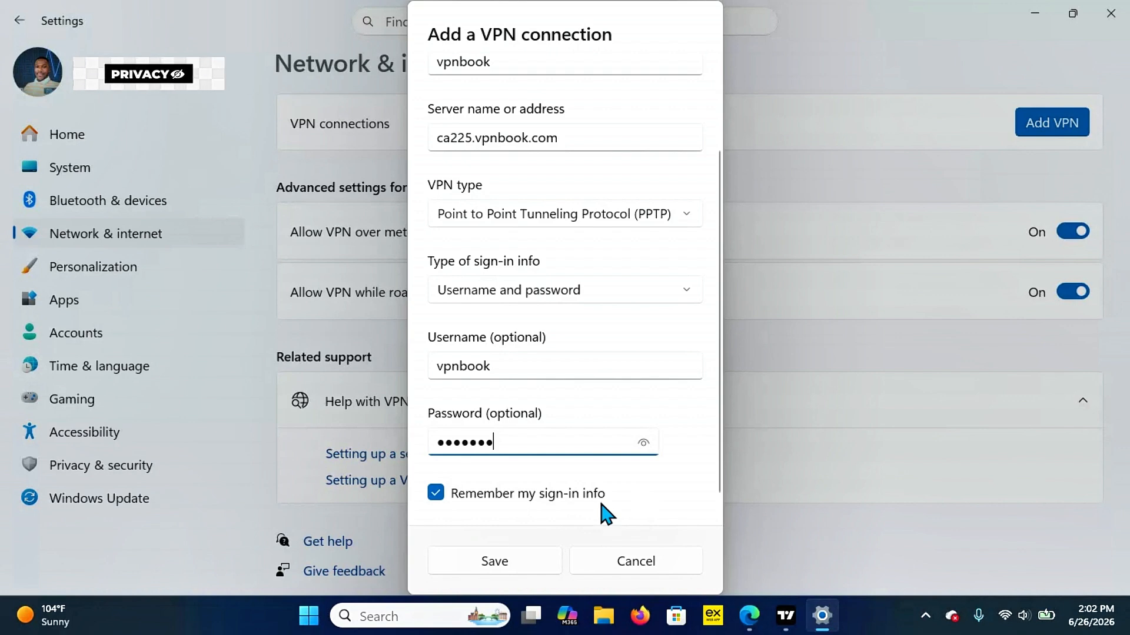
Save the new VPN connection, connect to vpnbook, and minimize Settings.
left_click(496, 562)
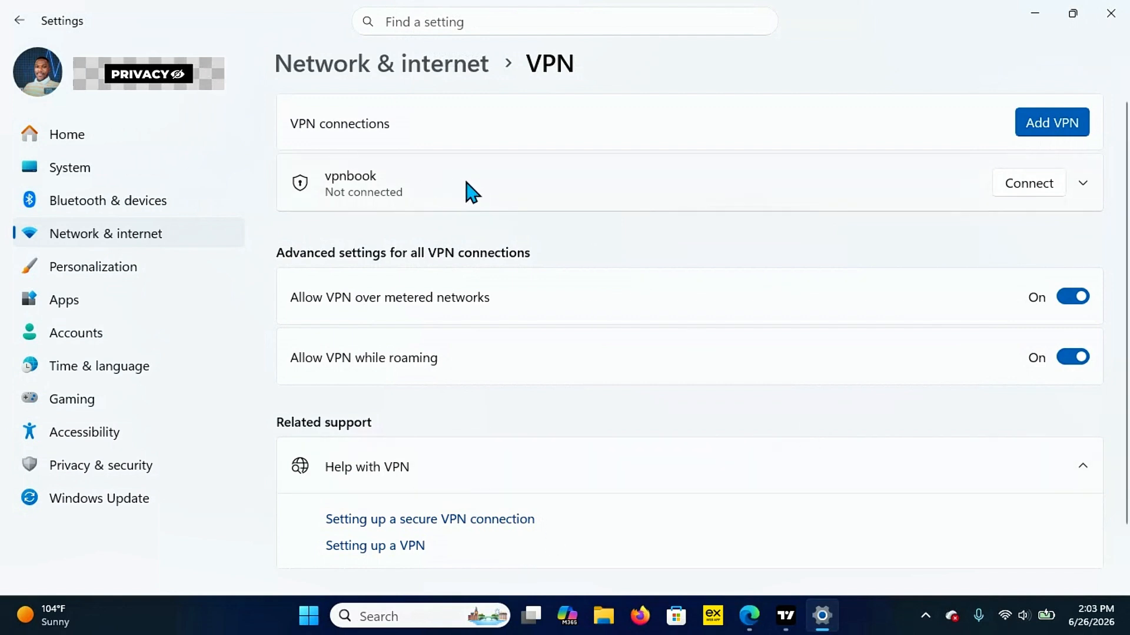
left_click(1022, 191)
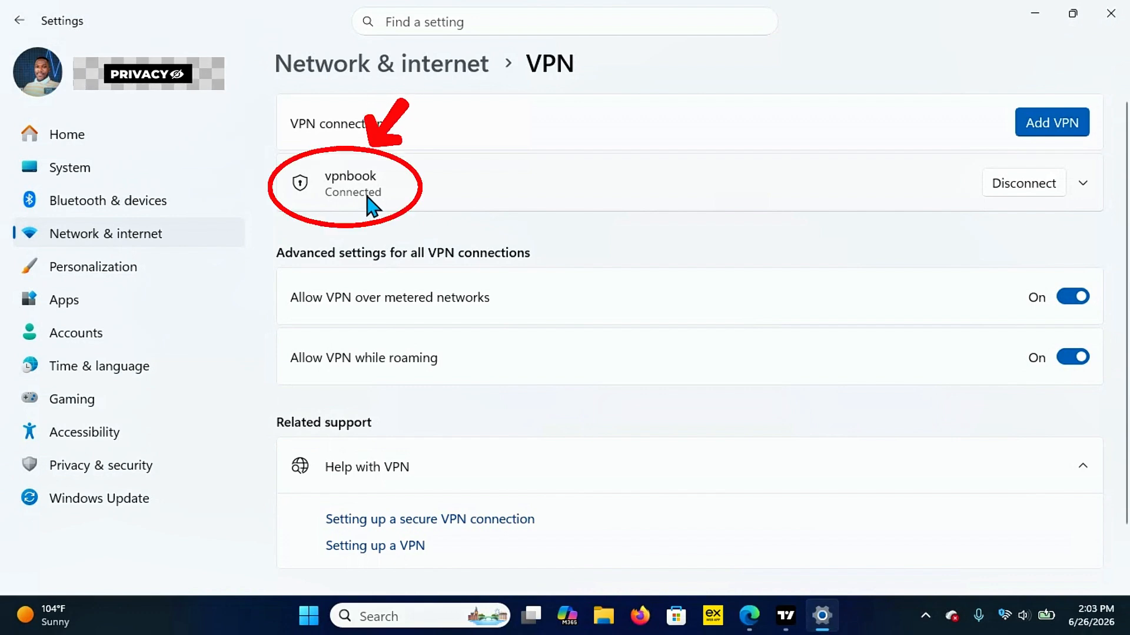
left_click(1039, 23)
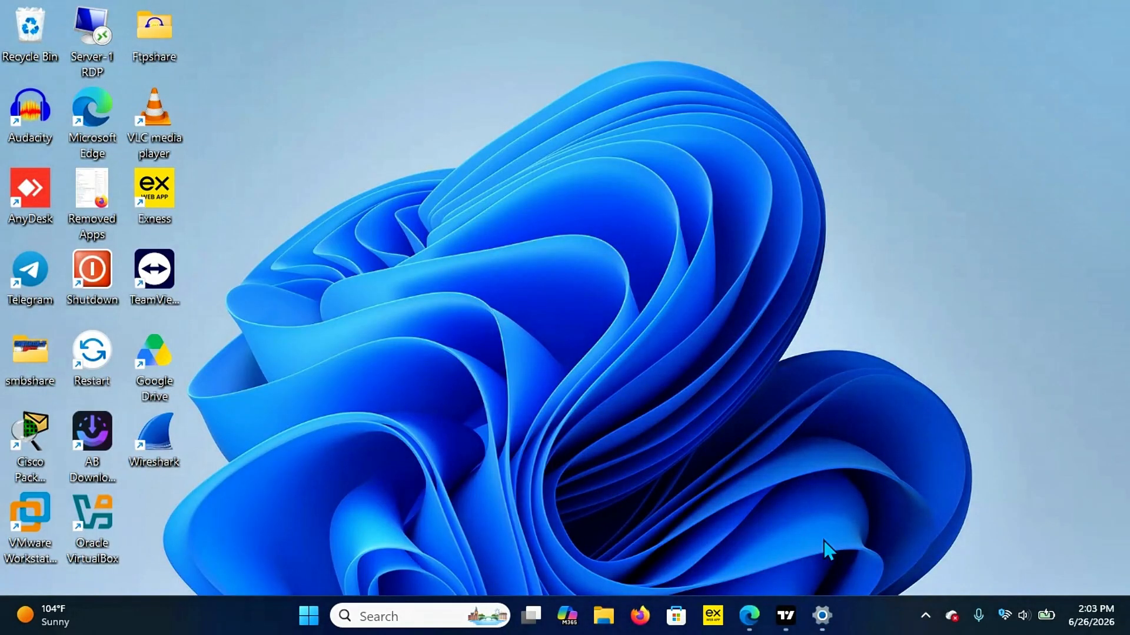
Switch to Edge, search the web for "whats my ip" and open whatismyipaddress.com, passing its security verification.
left_click(751, 627)
left_click(341, 59)
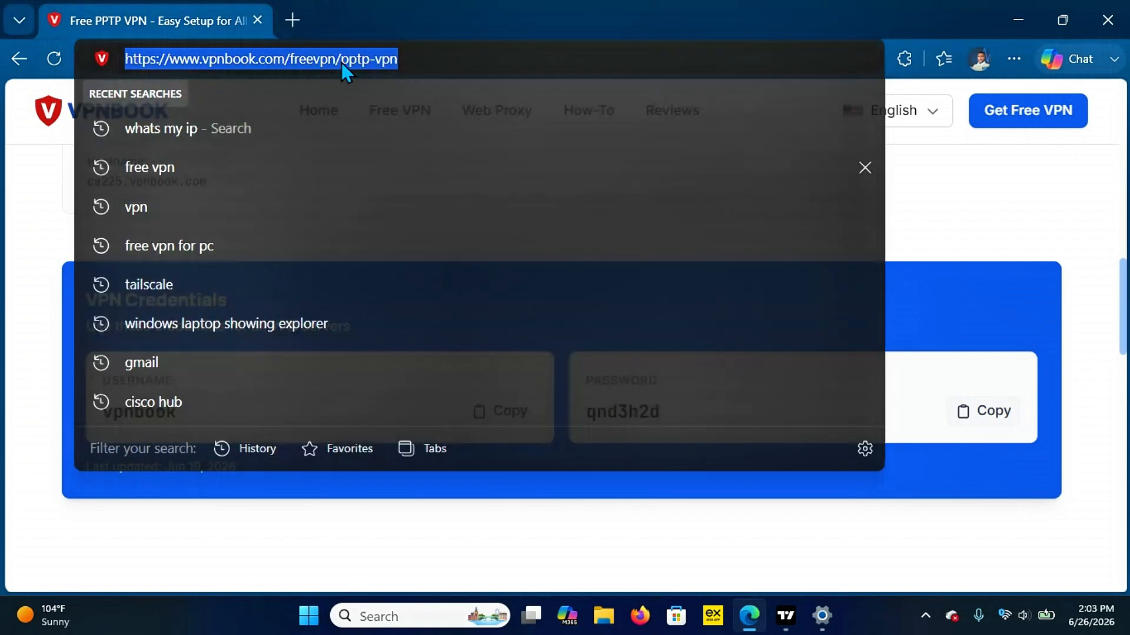
type("whats")
key("Return")
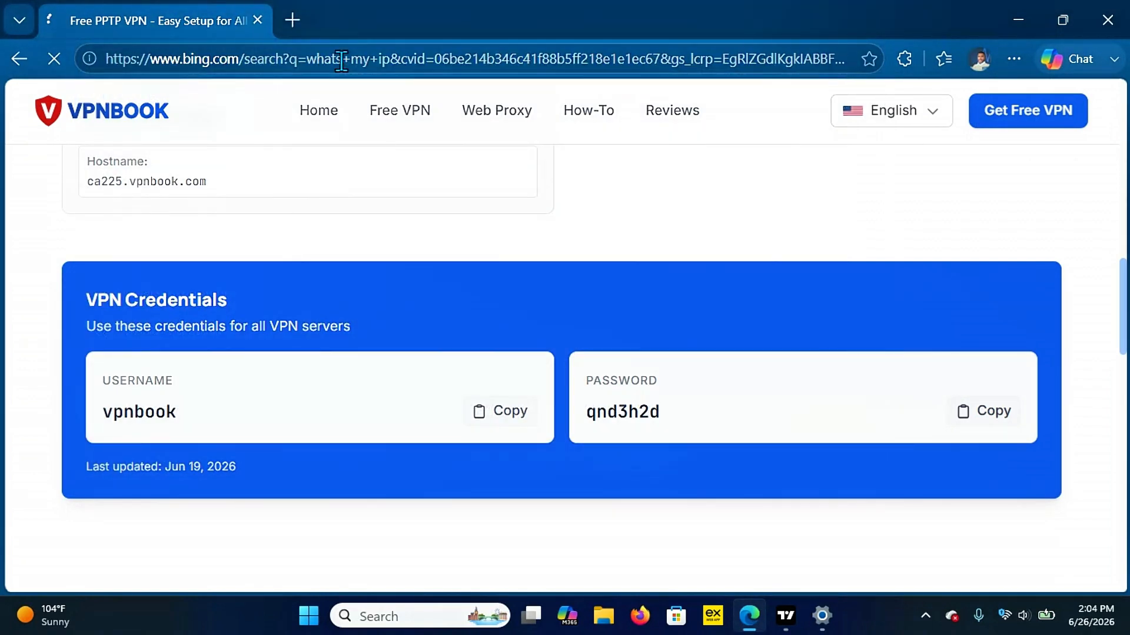
left_click(184, 339)
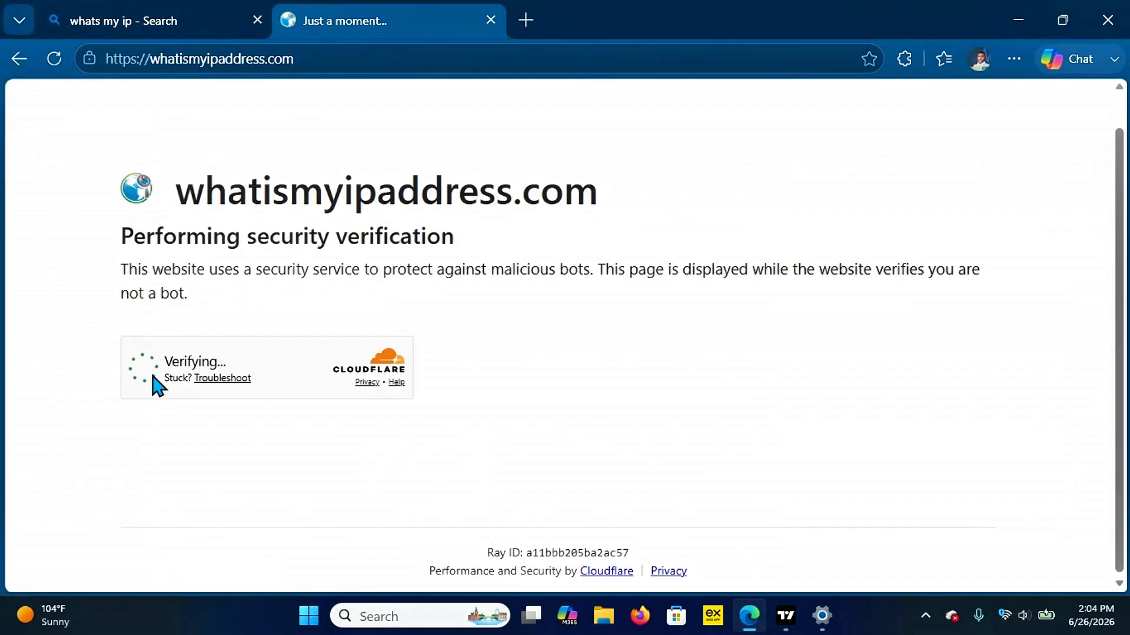
left_click(139, 369)
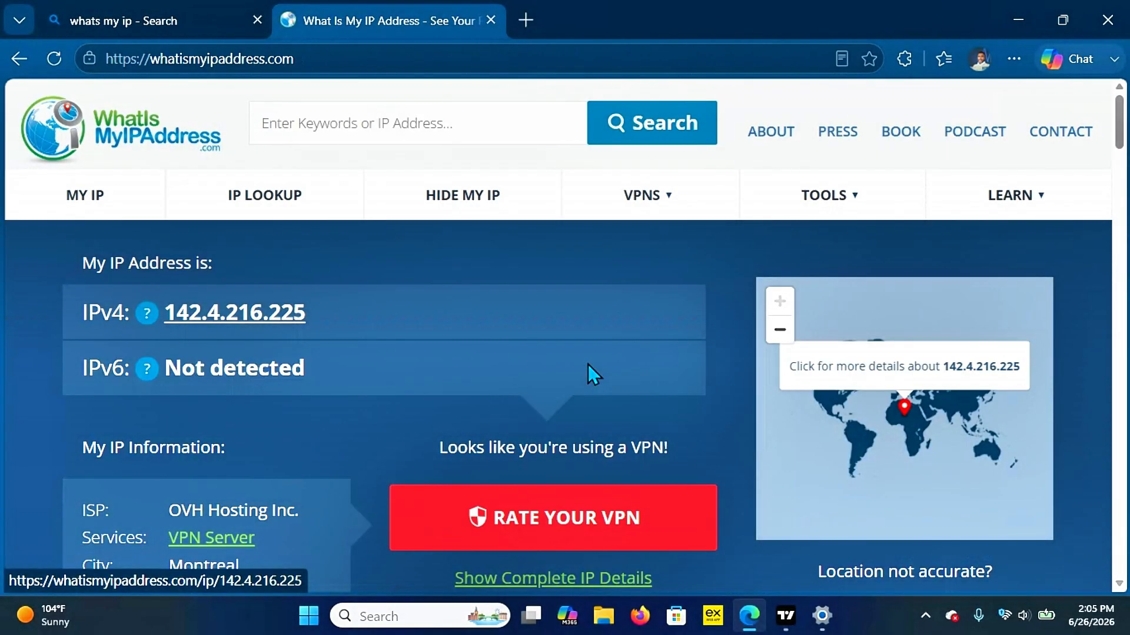
Examine the ISP, city, region and country reported for the current IP address.
scroll(471, 346, "down", 1)
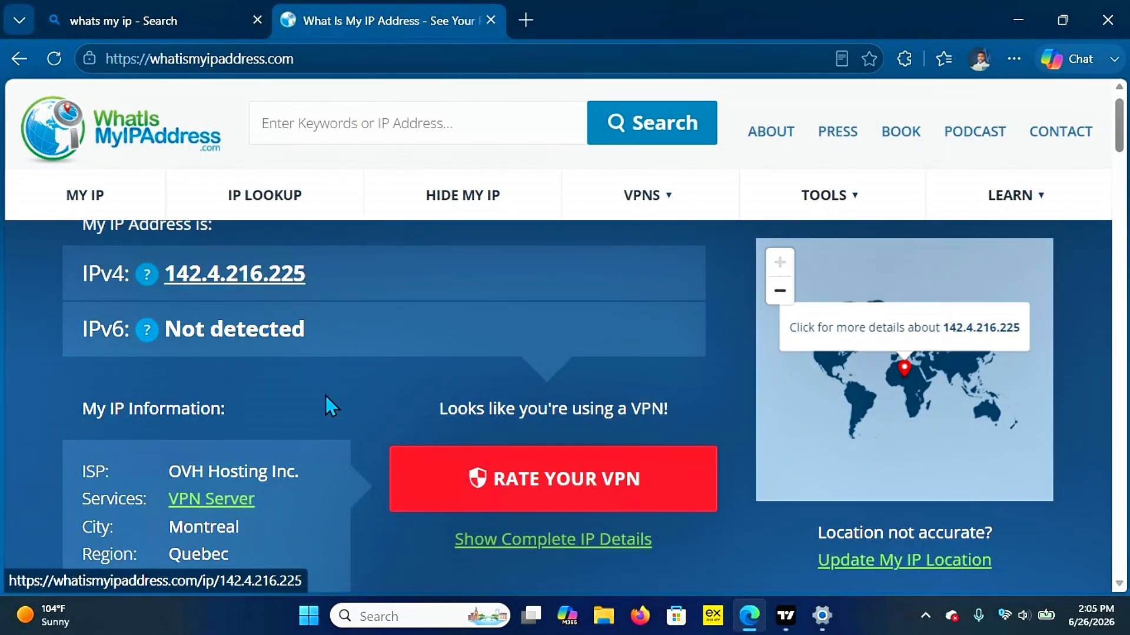
scroll(326, 395, "down", 3)
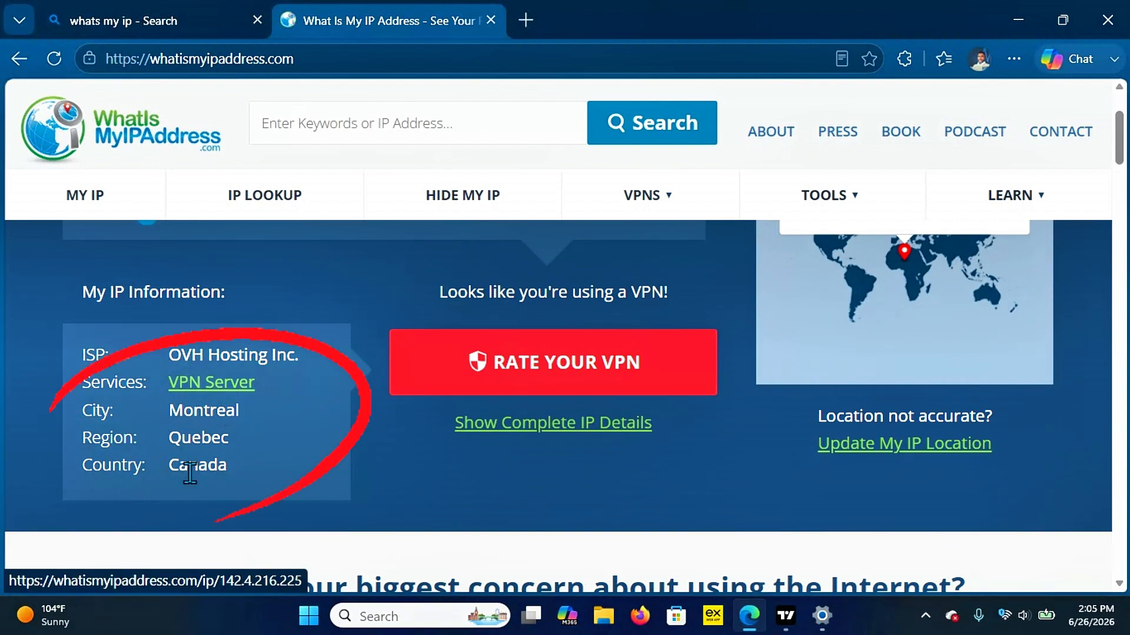
left_click_drag(167, 473, 267, 472)
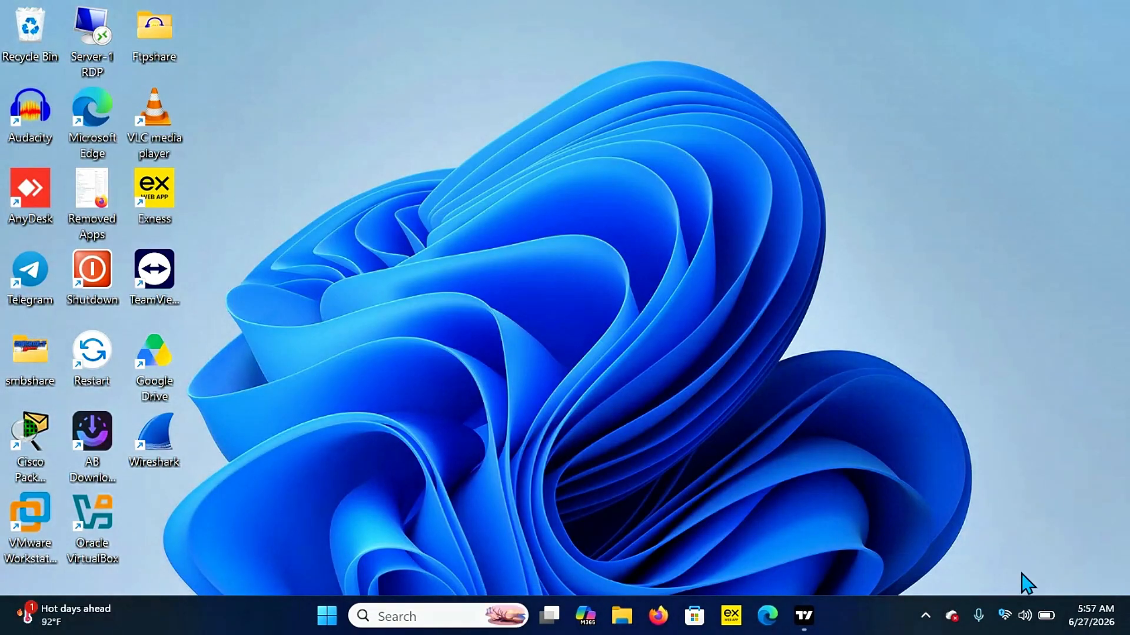
Check the vpnbook connection in the quick settings, switch to Wireshark, and start and stop a packet capture on the Wi-Fi interface.
left_click(1025, 619)
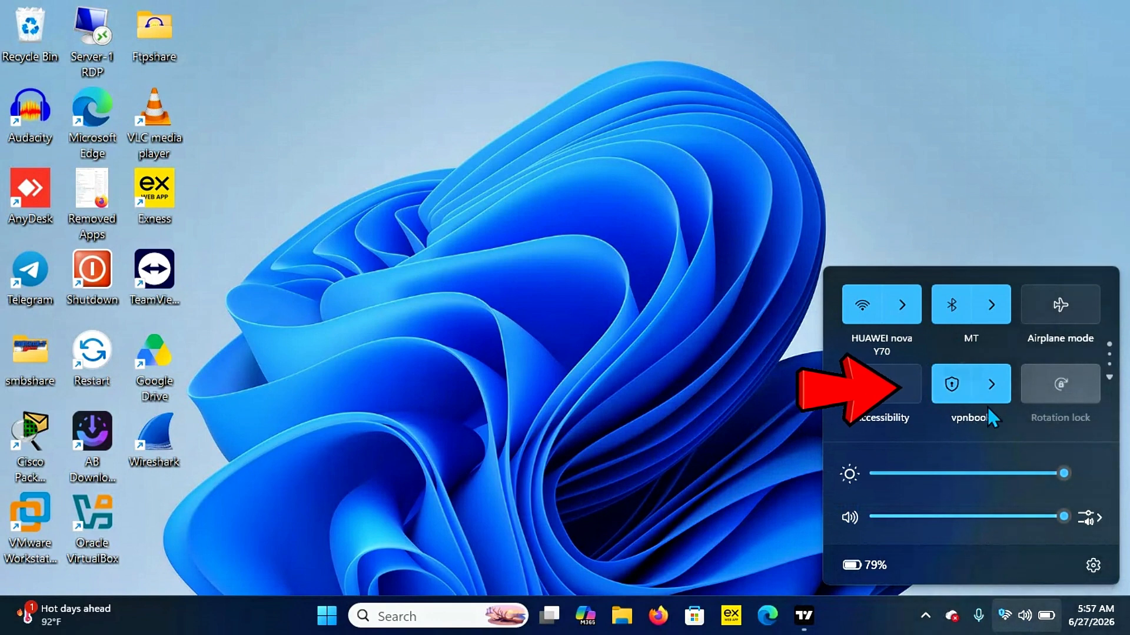
left_click(767, 412)
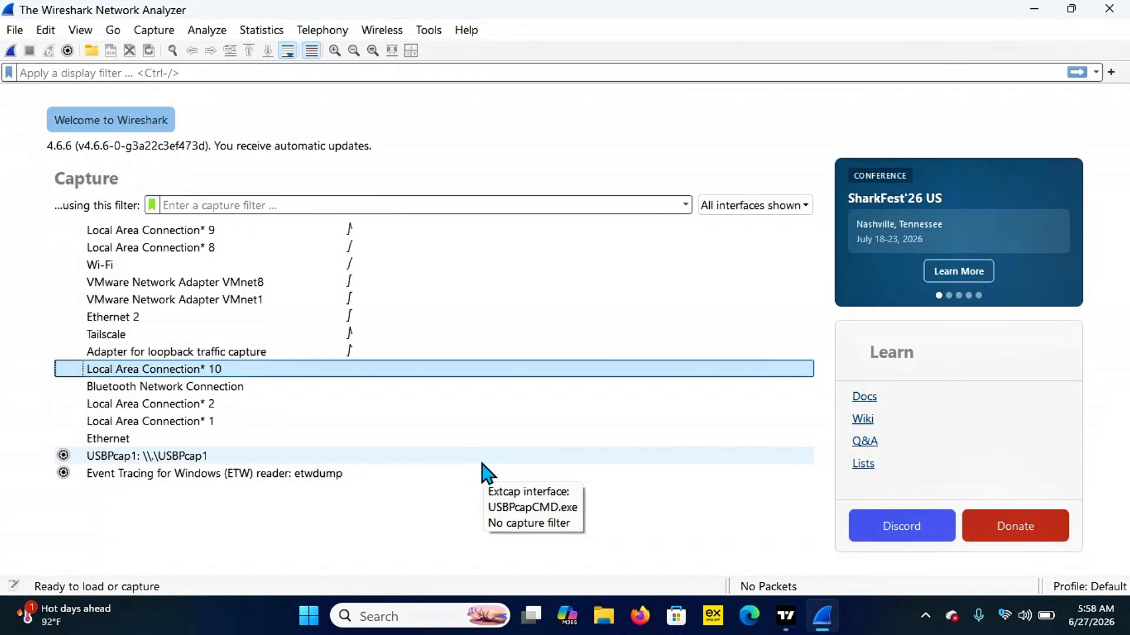
double_click(290, 265)
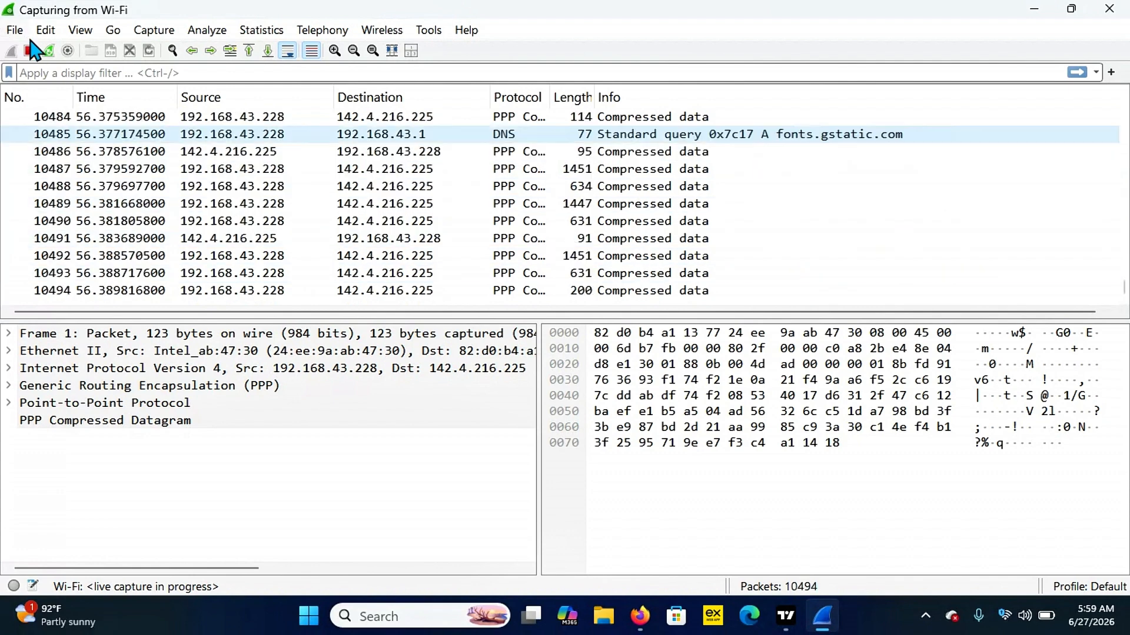
left_click(30, 51)
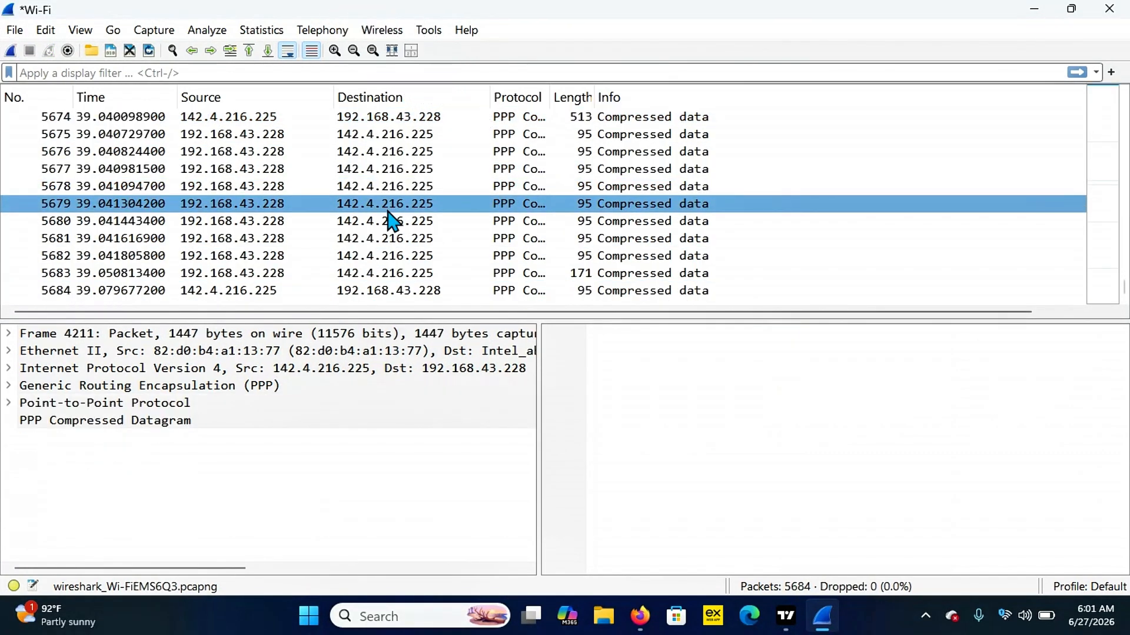
Open packet 5679 in its own window, expand Point-to-Point Protocol, examine the PPP Compressed Datagram bytes, and close the window.
double_click(387, 208)
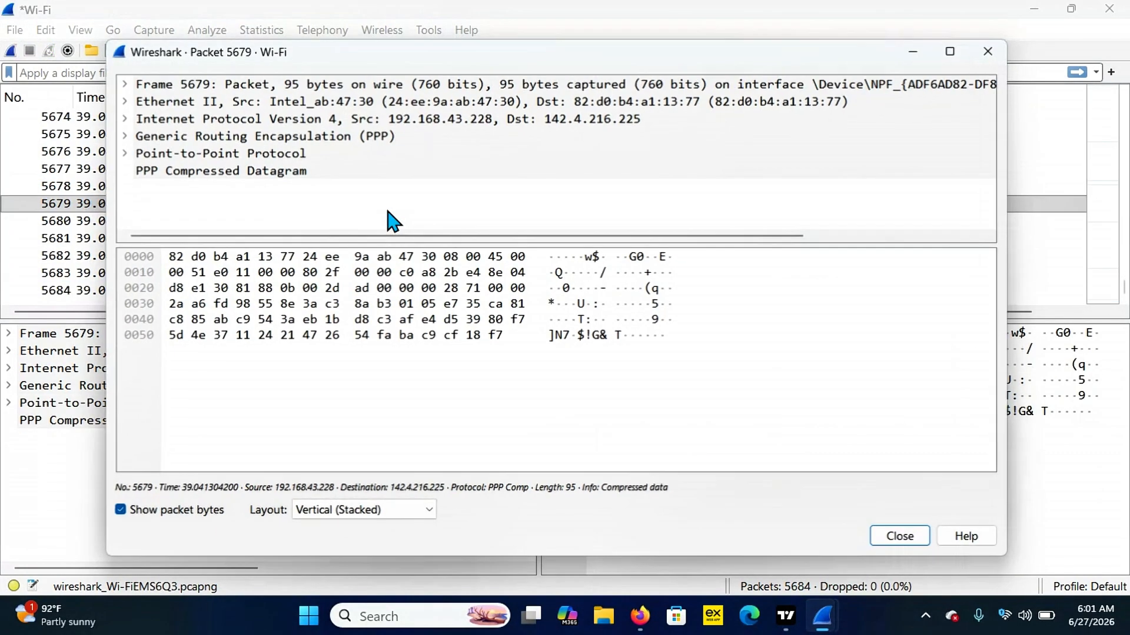
left_click(123, 153)
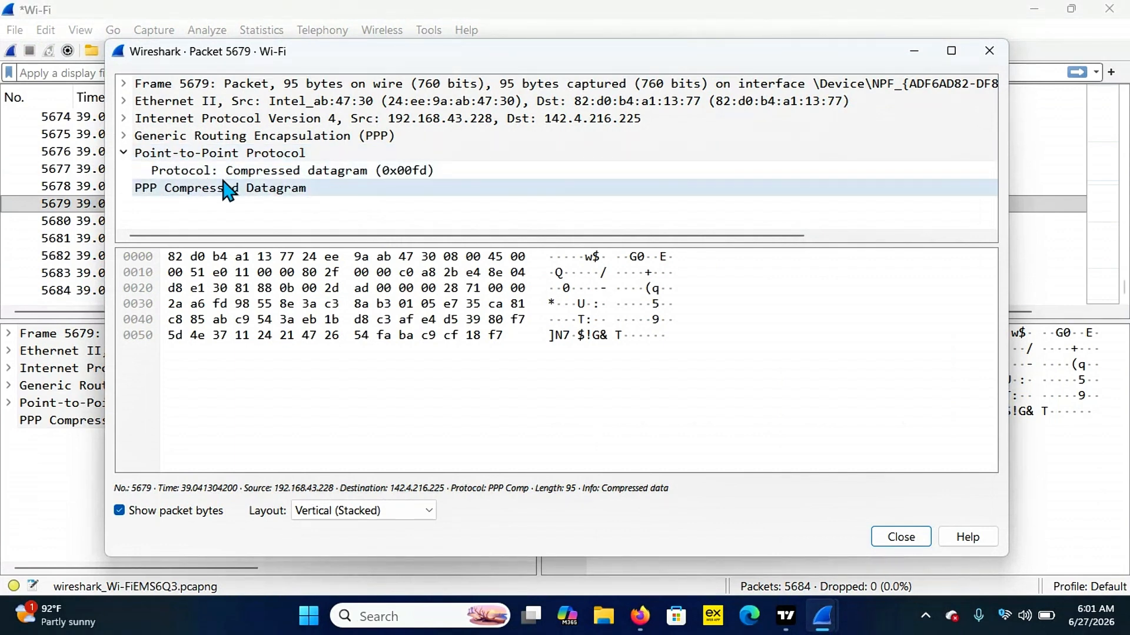
left_click(354, 298)
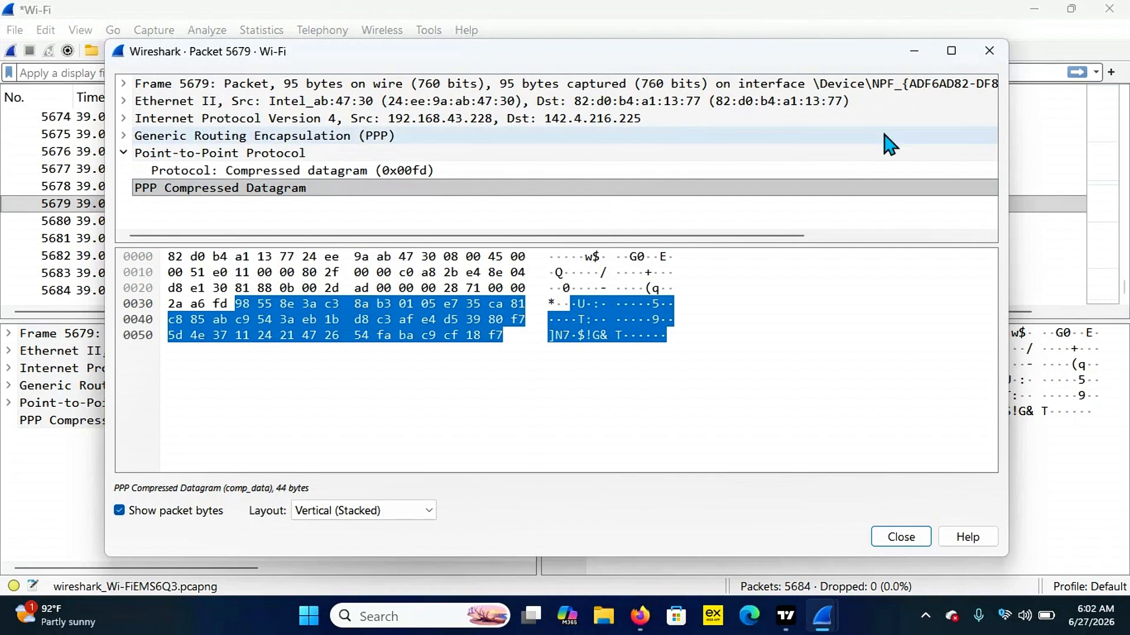
left_click(989, 51)
View the Point-to-Point Protocol details of packet 5678 in its own window and close it.
left_click(429, 187)
double_click(429, 187)
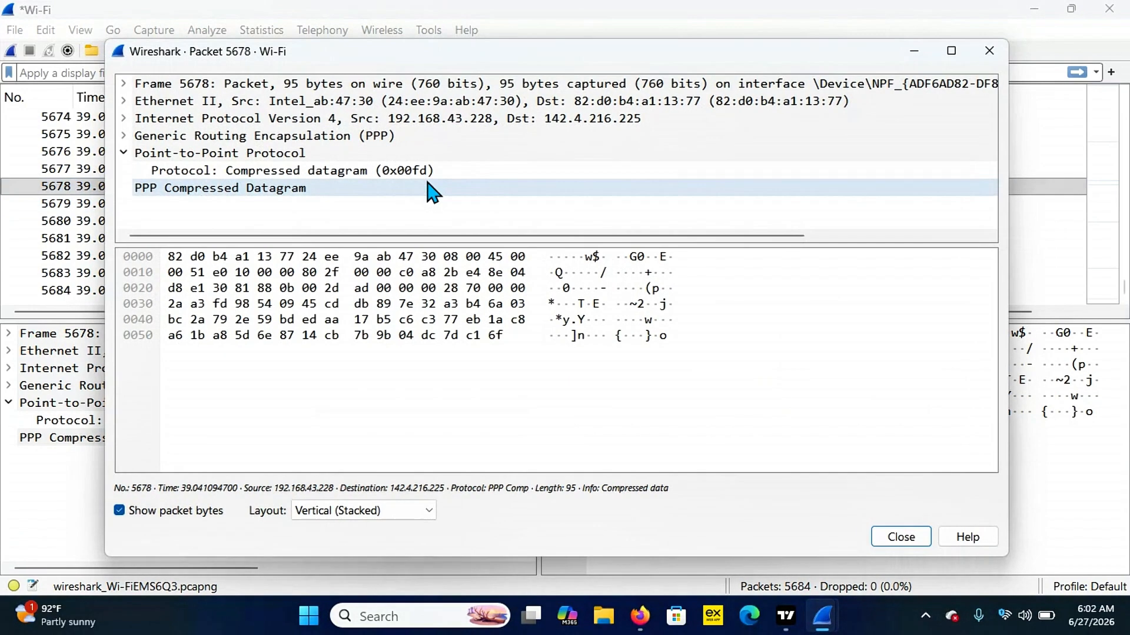
left_click(989, 51)
Go back through the earlier packets in the capture and open packet 5670 in its own window.
key("Up")
key("Up")
key("Up")
key("Up")
key("Up")
key("Up")
key("Up")
key("Up")
key("Up")
key("Up")
key("Up")
key("Up")
key("Up")
key("Up")
key("Up")
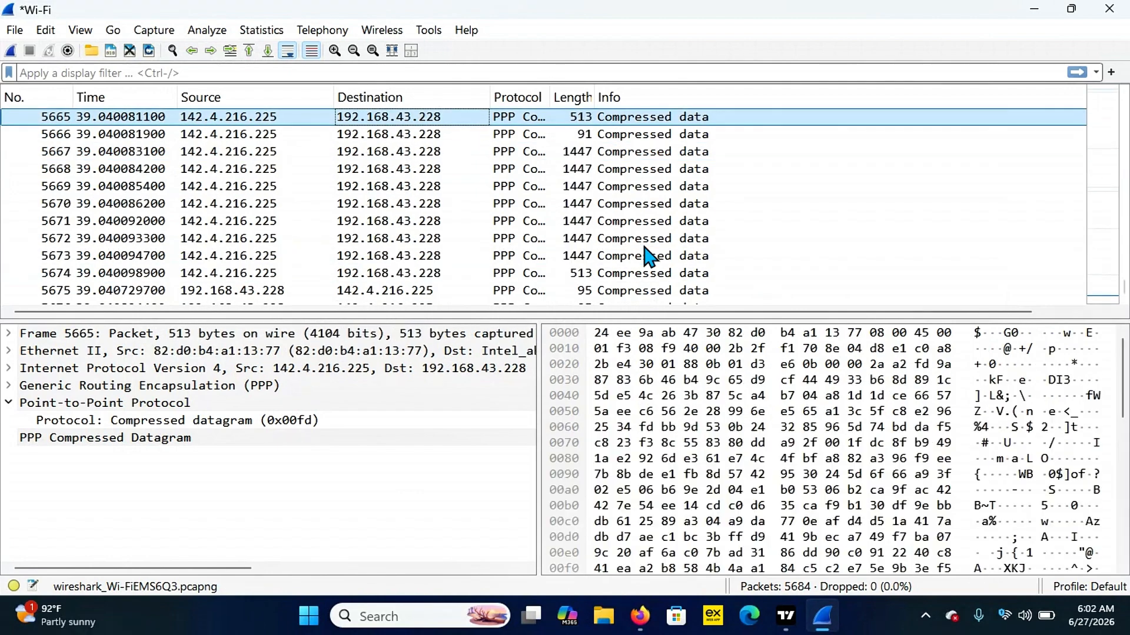
double_click(644, 245)
left_click(518, 257)
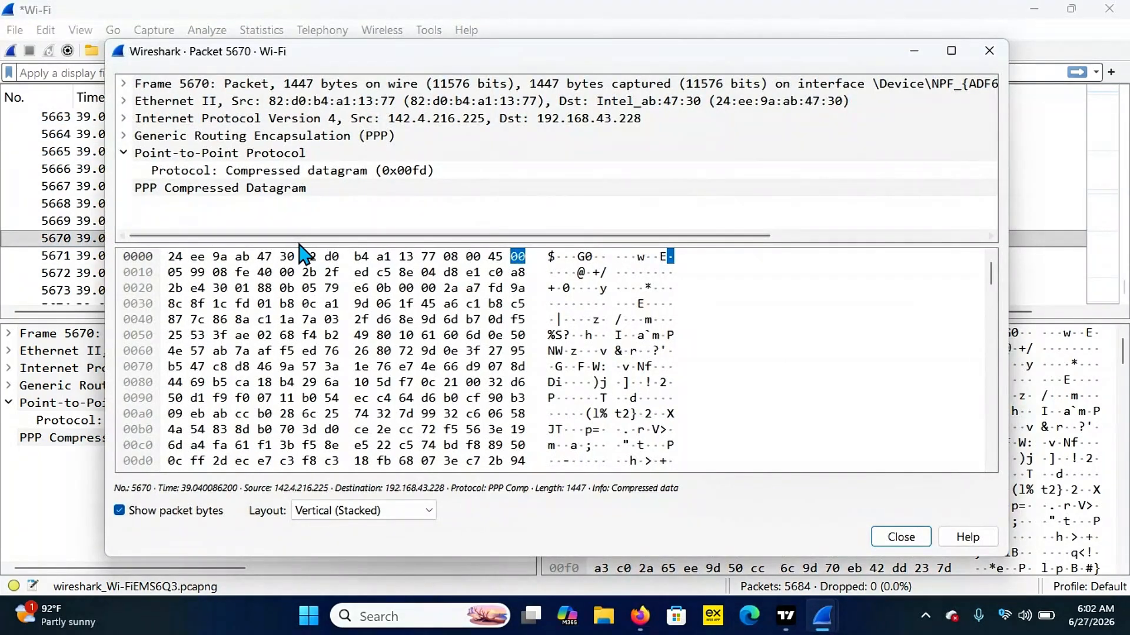
Examine the full payload bytes of packet 5670's PPP Compressed Datagram for readable content and close the packet window.
left_click(124, 153)
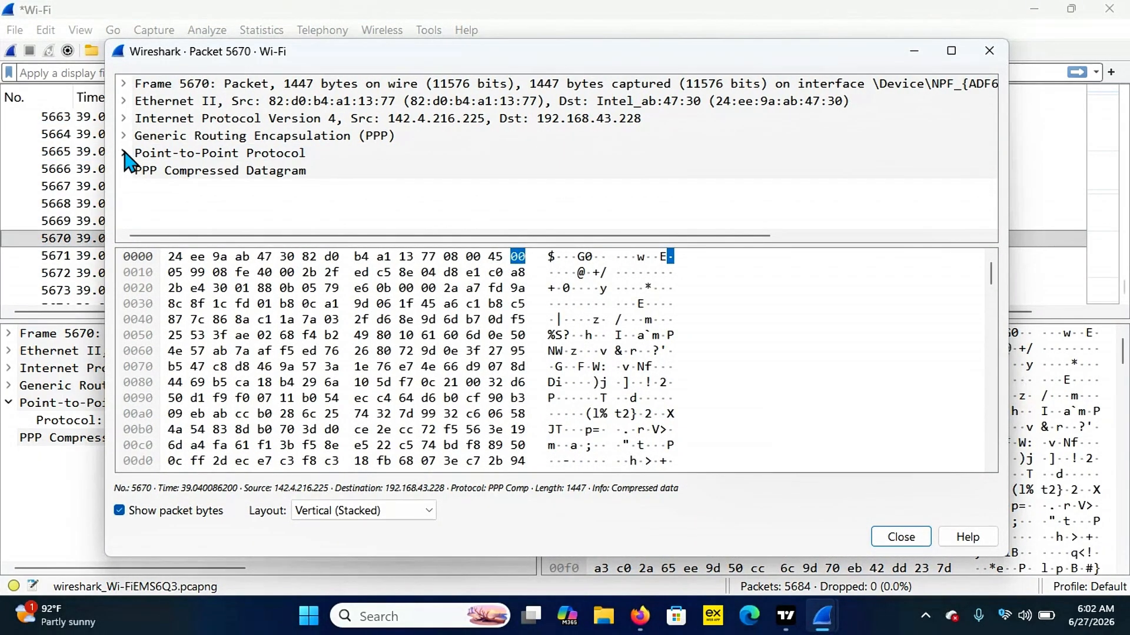
left_click(123, 153)
left_click(344, 188)
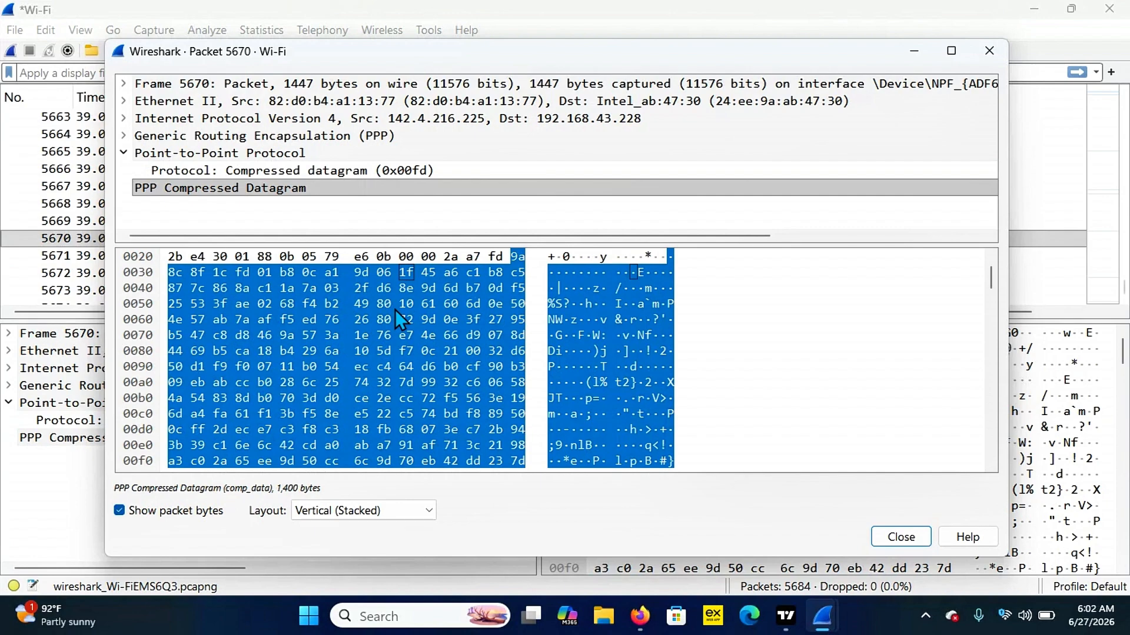
scroll(395, 309, "down", 14)
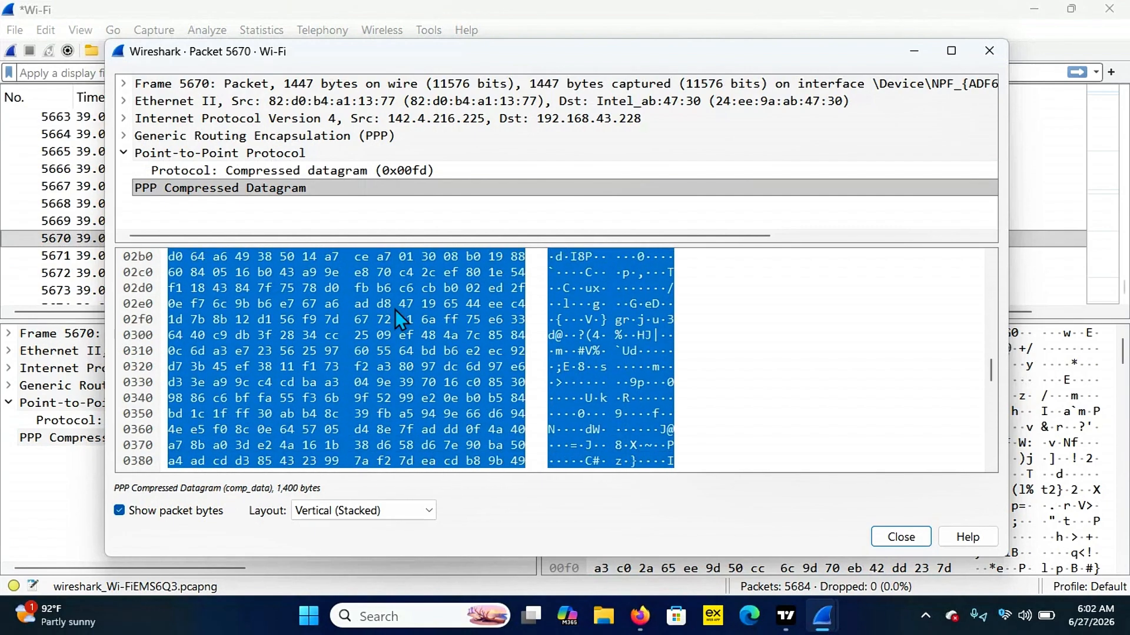
scroll(394, 309, "down", 11)
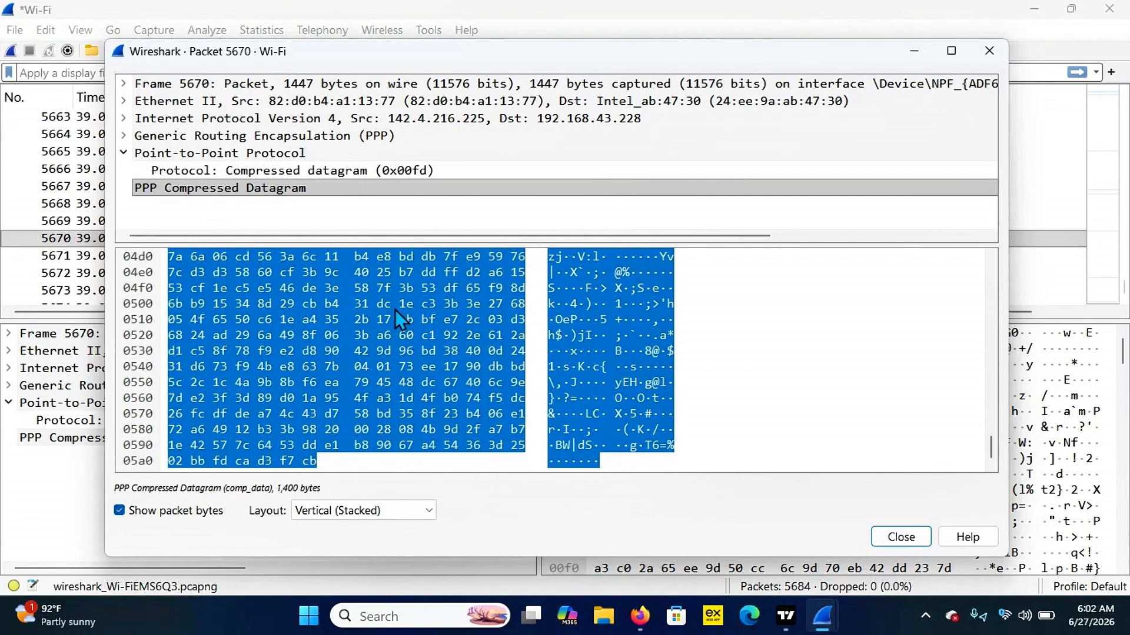
left_click(921, 536)
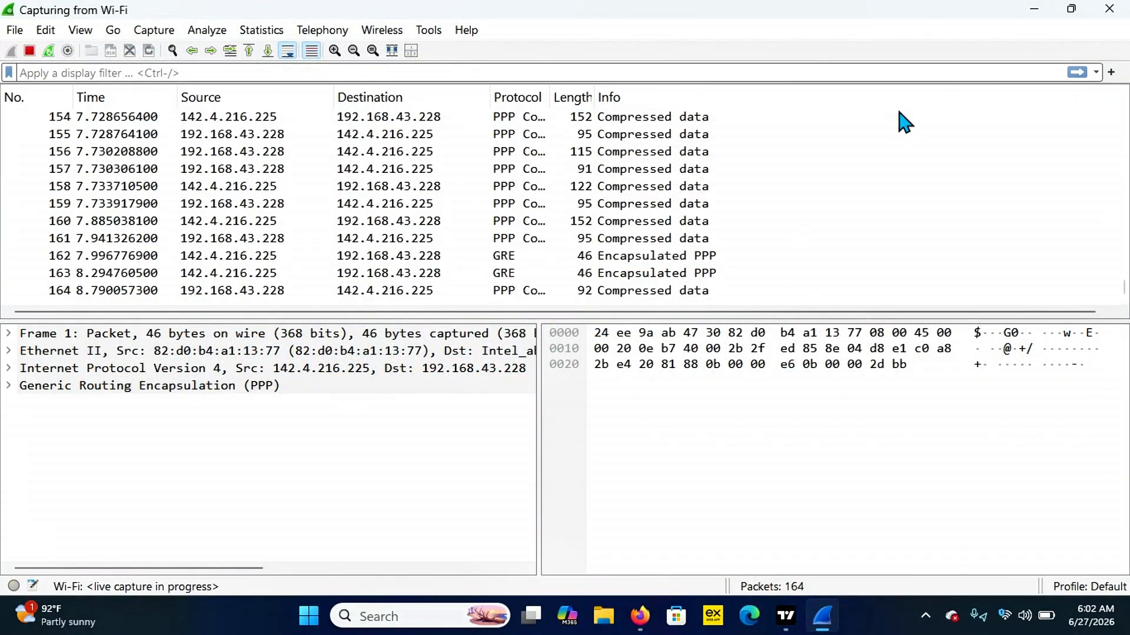
Quit Wireshark, stopping the running Wi-Fi capture without saving the captured packets.
left_click(1114, 24)
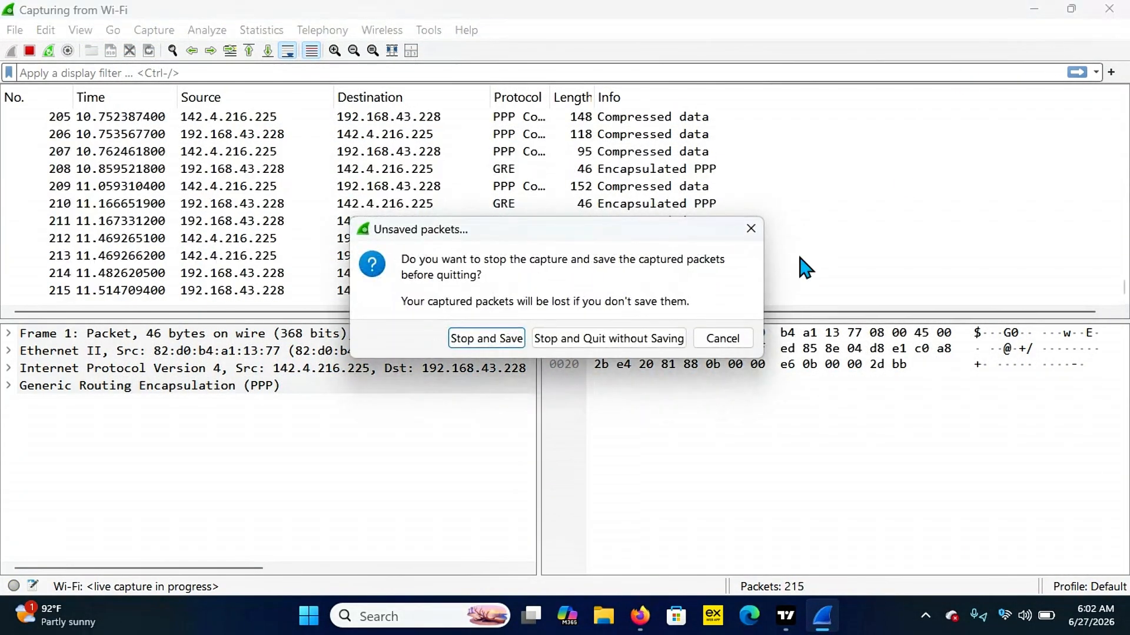
left_click(615, 340)
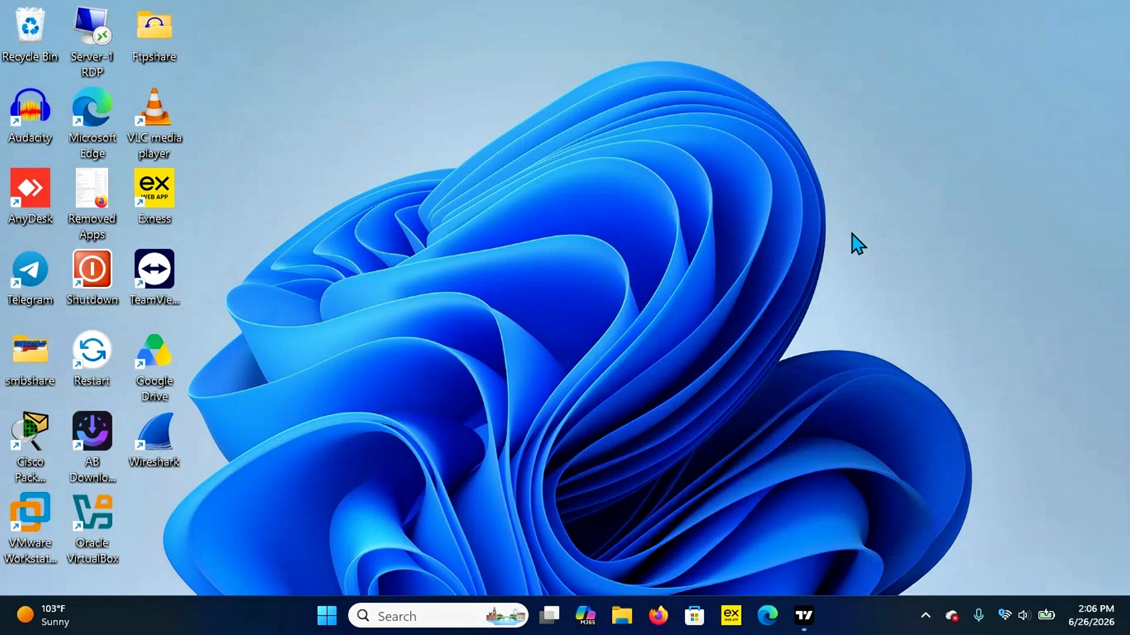